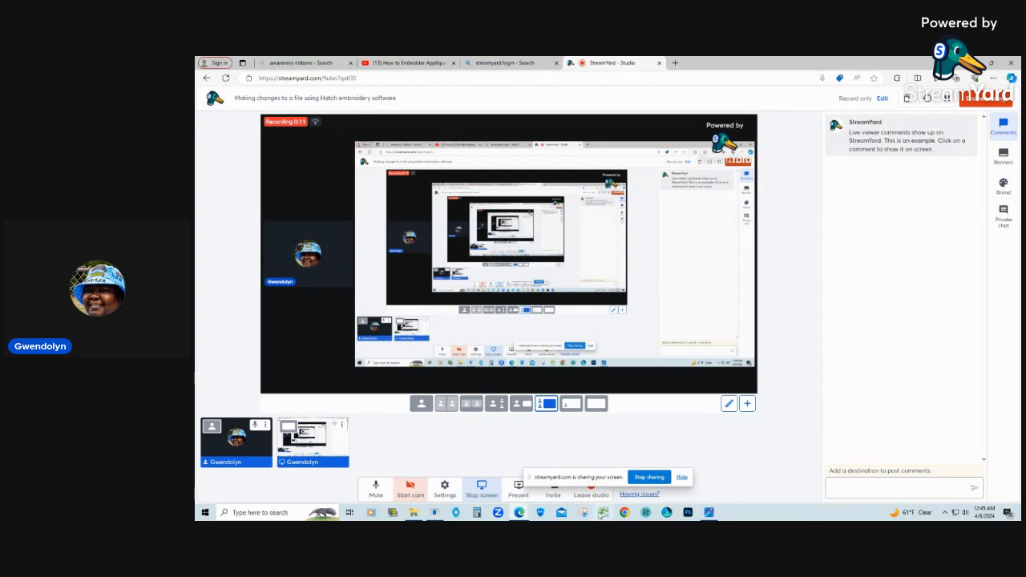
# Switch to Hatch Embroidery Digitizer and show the contents of the USB drive in the Design Library
pyautogui.click(435, 514)
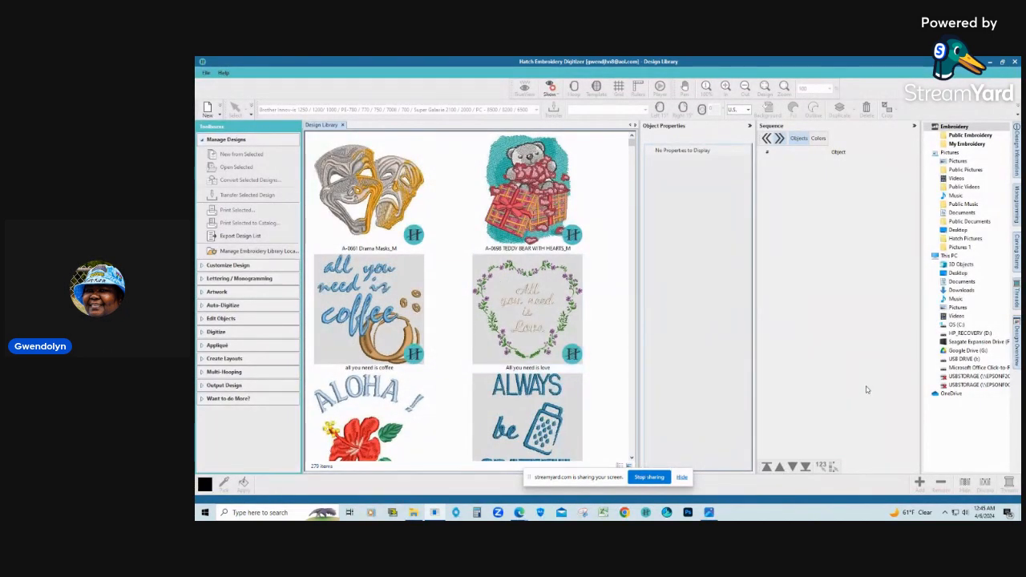
pyautogui.click(934, 359)
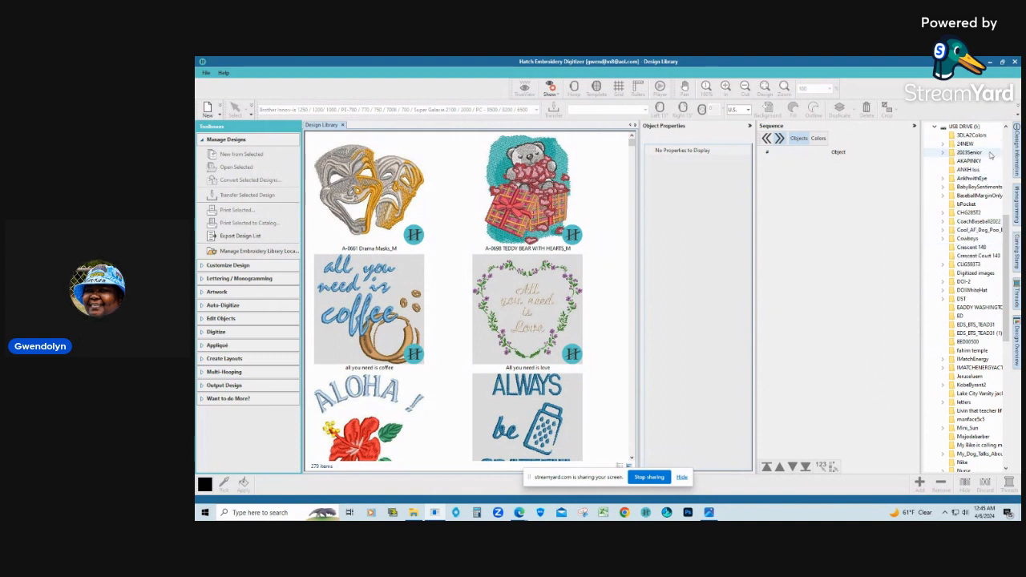
pyautogui.click(970, 127)
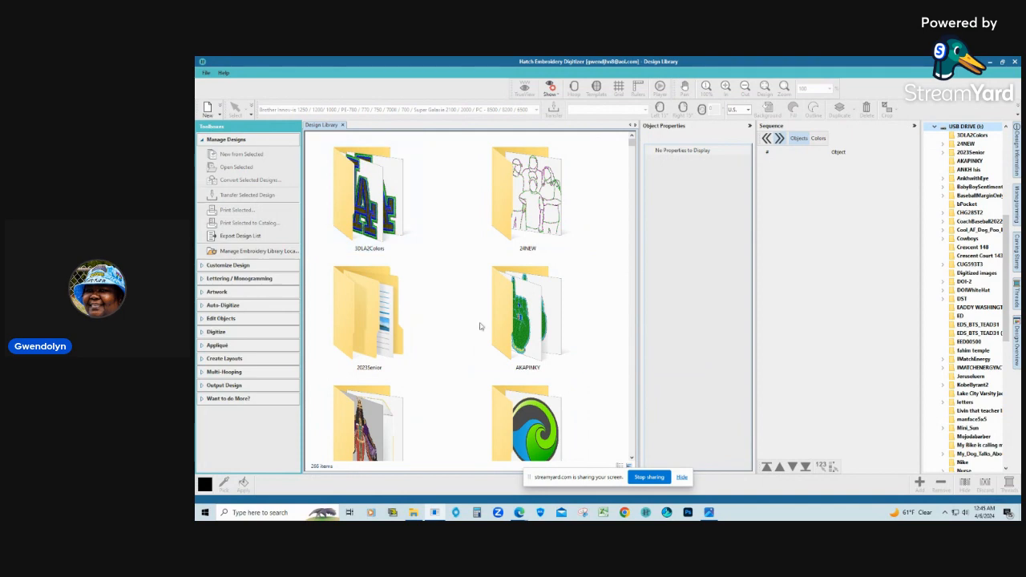
pyautogui.click(632, 458)
pyautogui.scroll(-10, 632, 458)
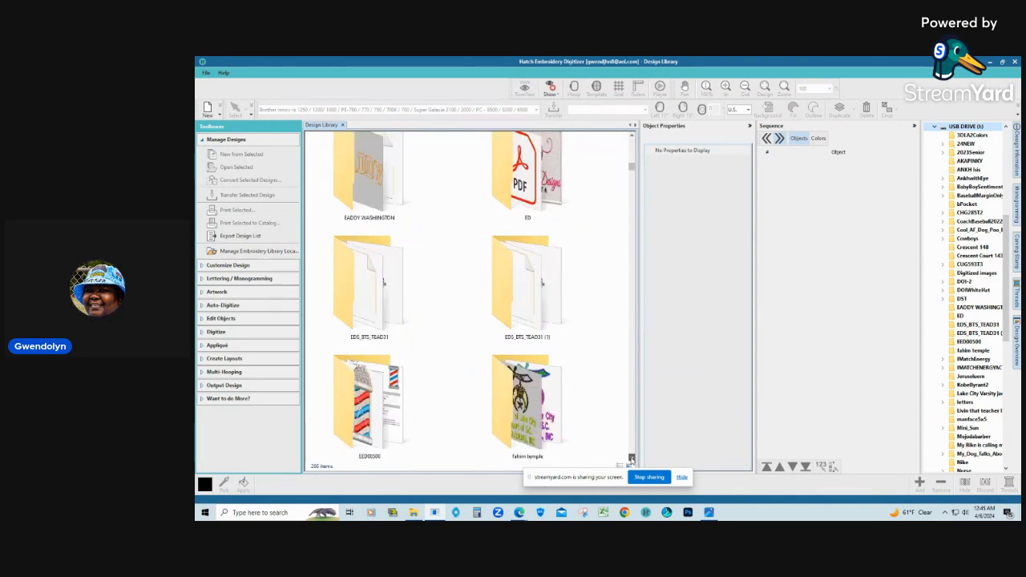
pyautogui.scroll(-15, 632, 459)
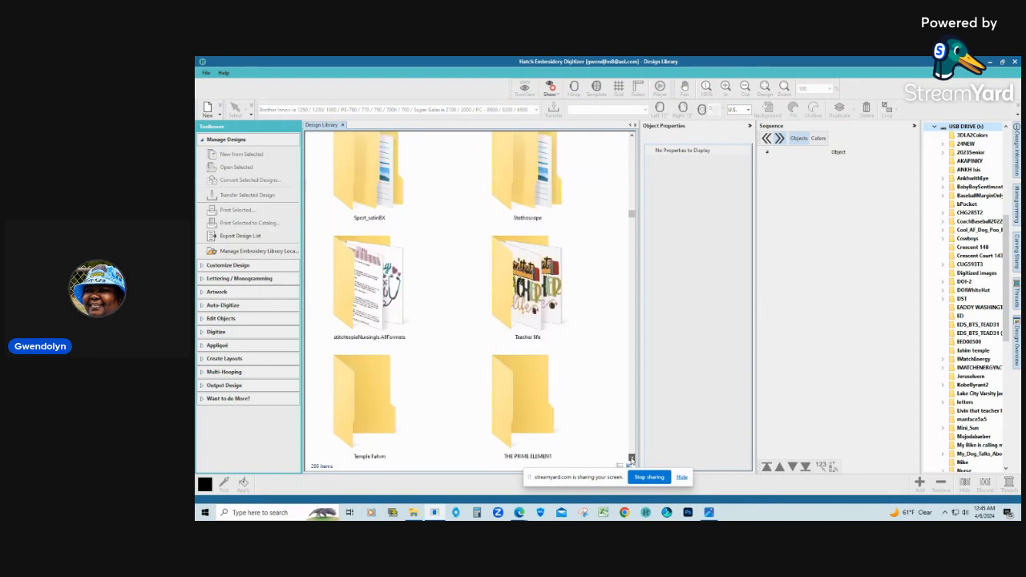
pyautogui.scroll(-5, 632, 458)
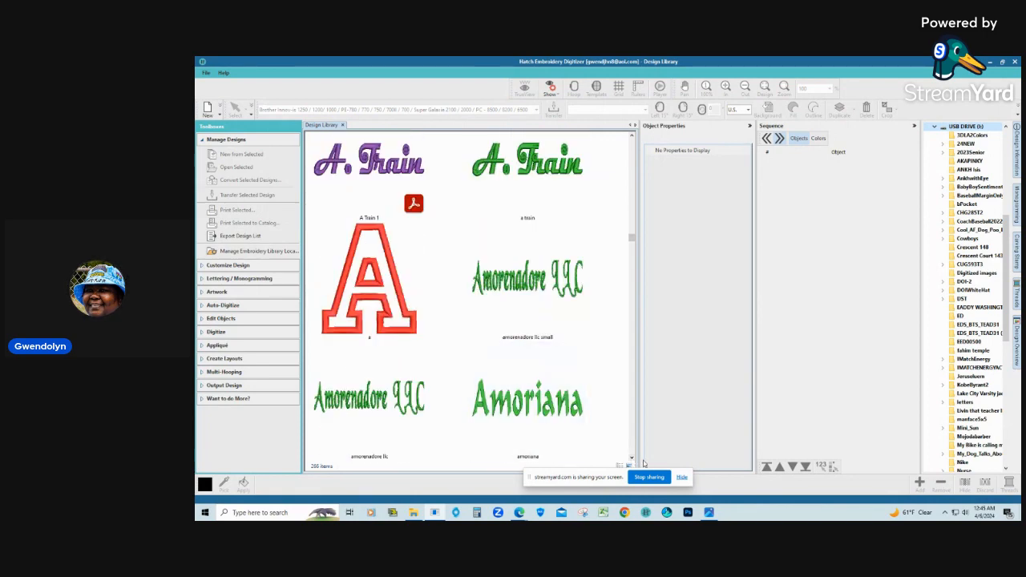
pyautogui.scroll(-8, 630, 460)
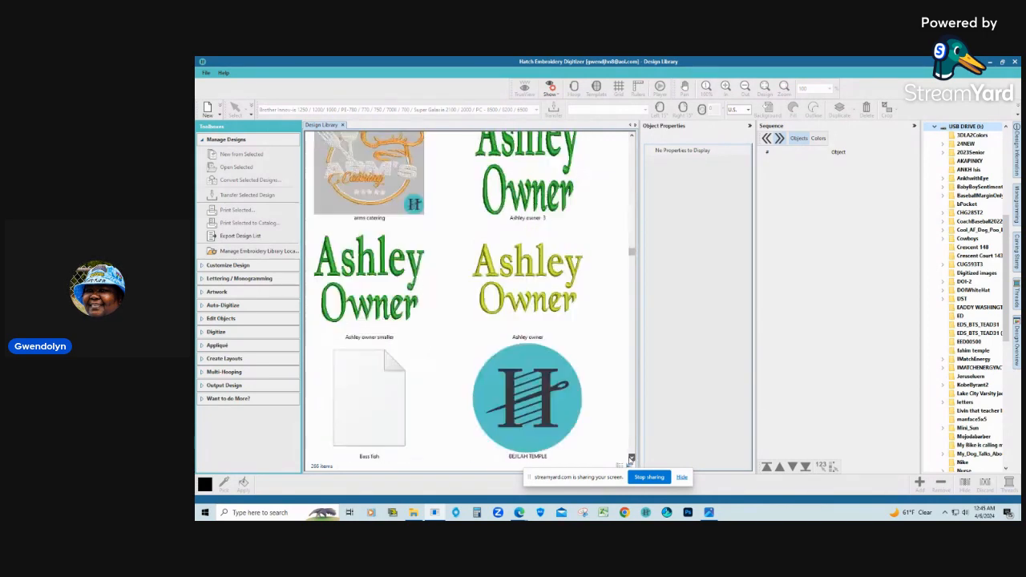
pyautogui.scroll(-10, 630, 460)
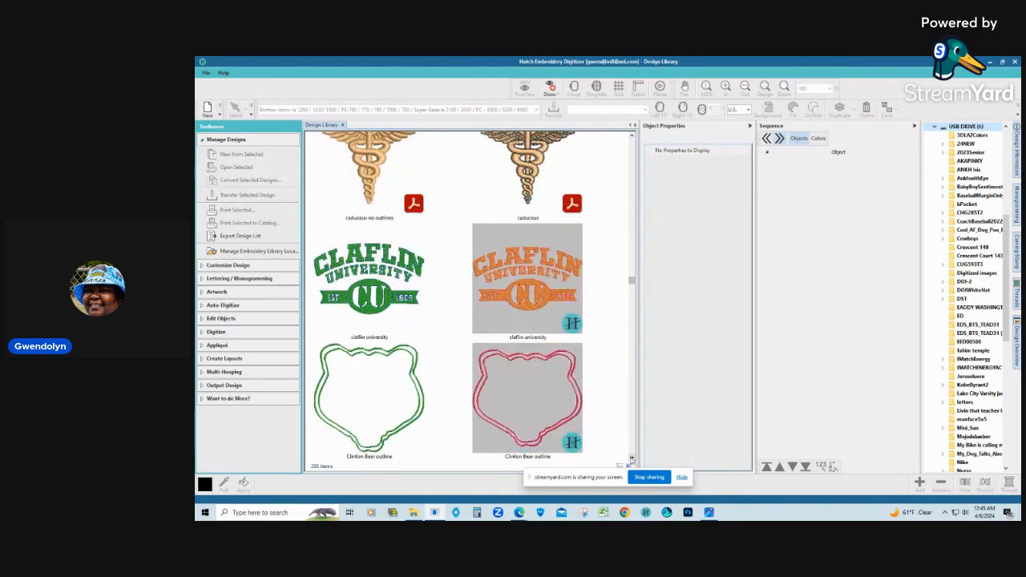
pyautogui.scroll(-8, 629, 460)
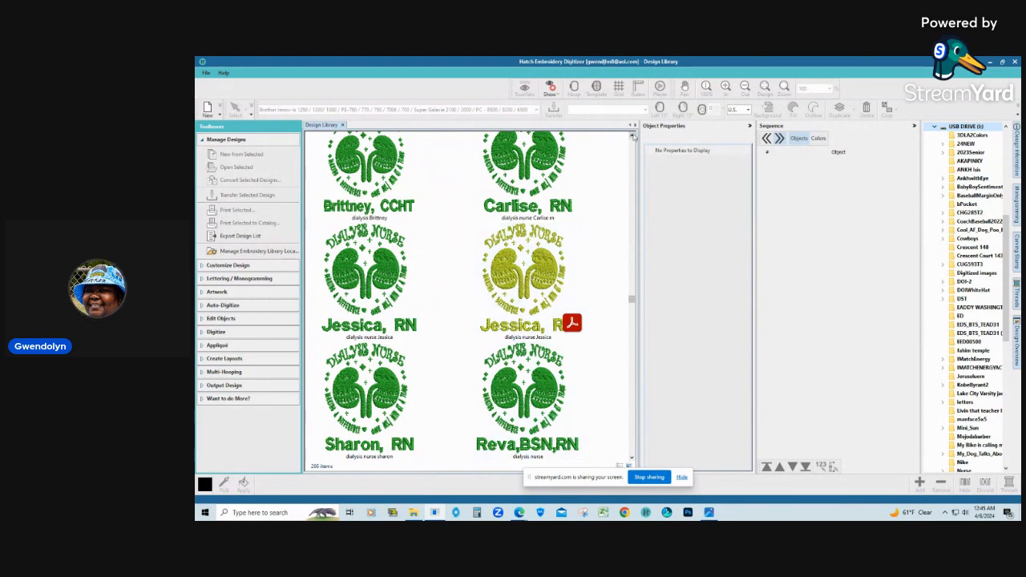
pyautogui.click(633, 136)
pyautogui.click(632, 136)
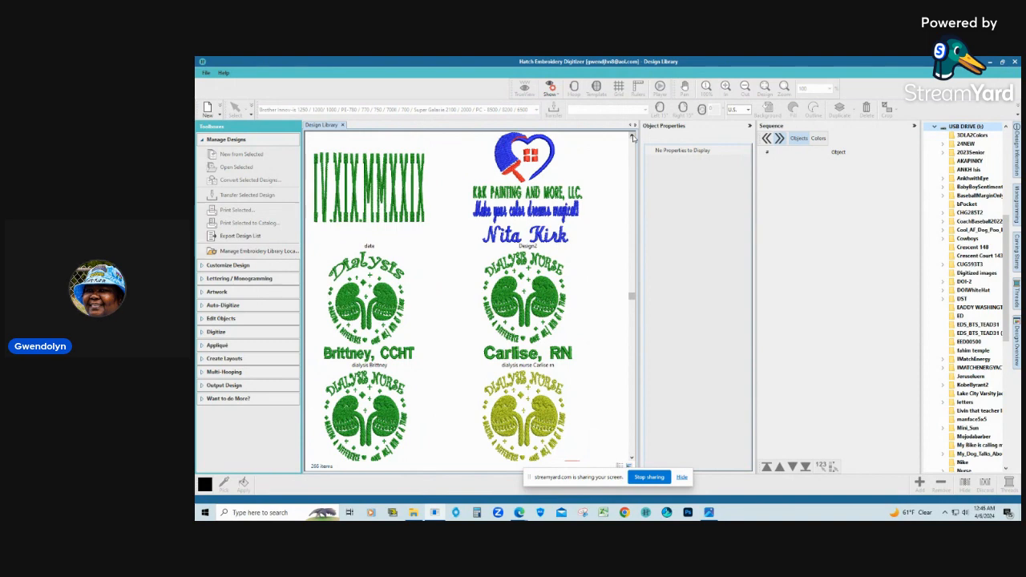
pyautogui.click(632, 136)
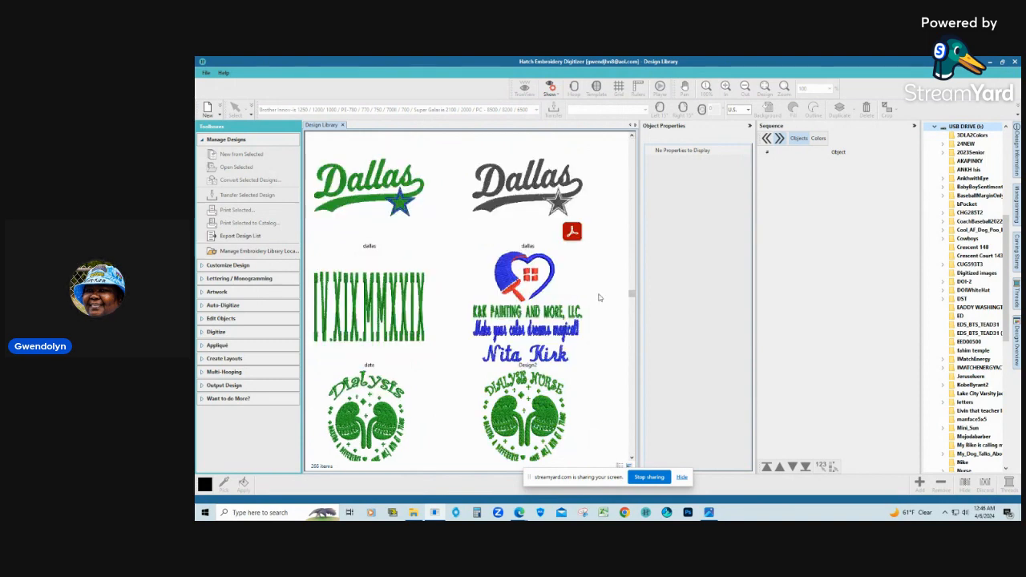
pyautogui.scroll(-3, 601, 299)
pyautogui.scroll(-2, 601, 299)
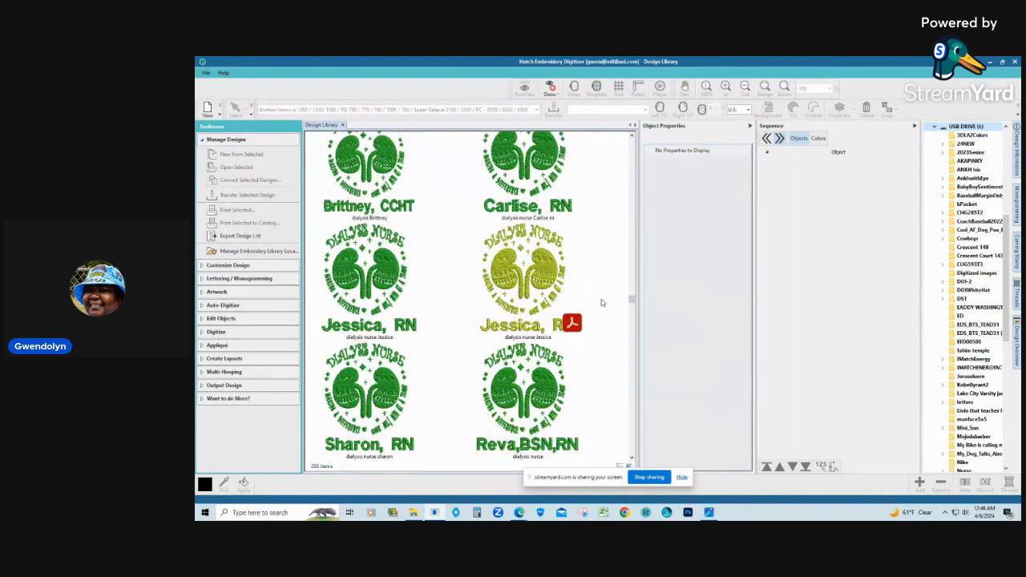
pyautogui.scroll(-2, 601, 299)
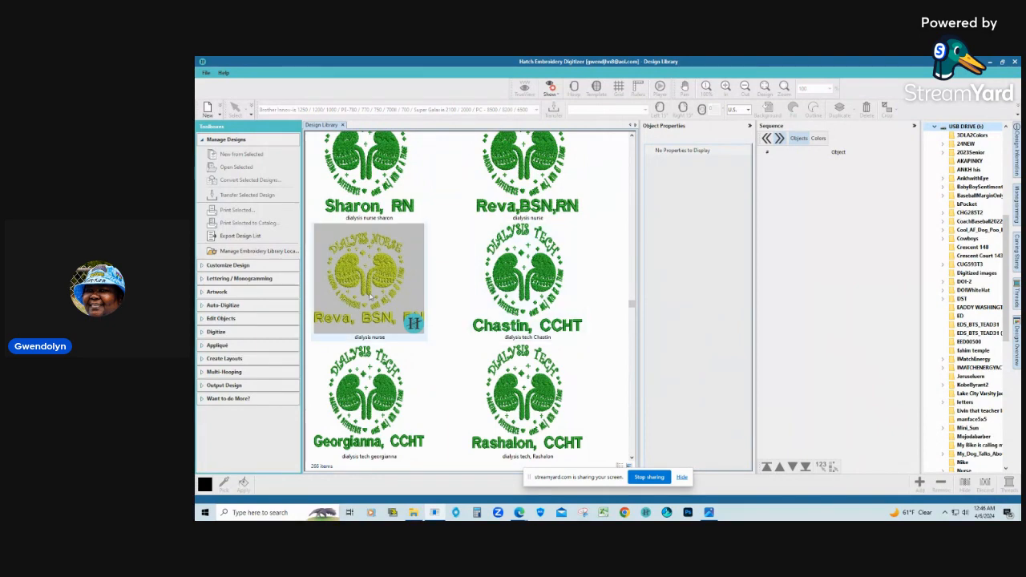
pyautogui.click(371, 296)
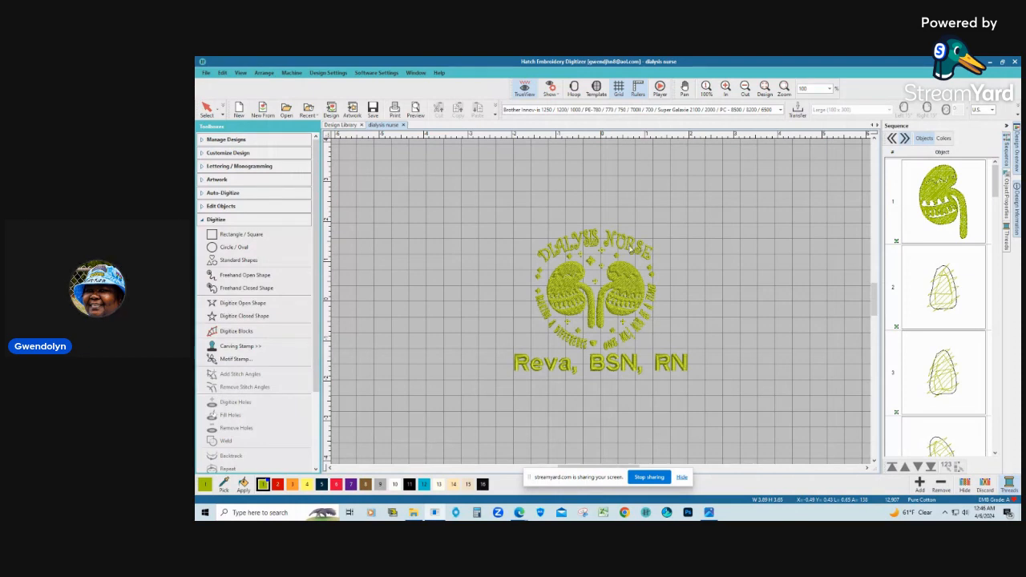
pyautogui.click(404, 125)
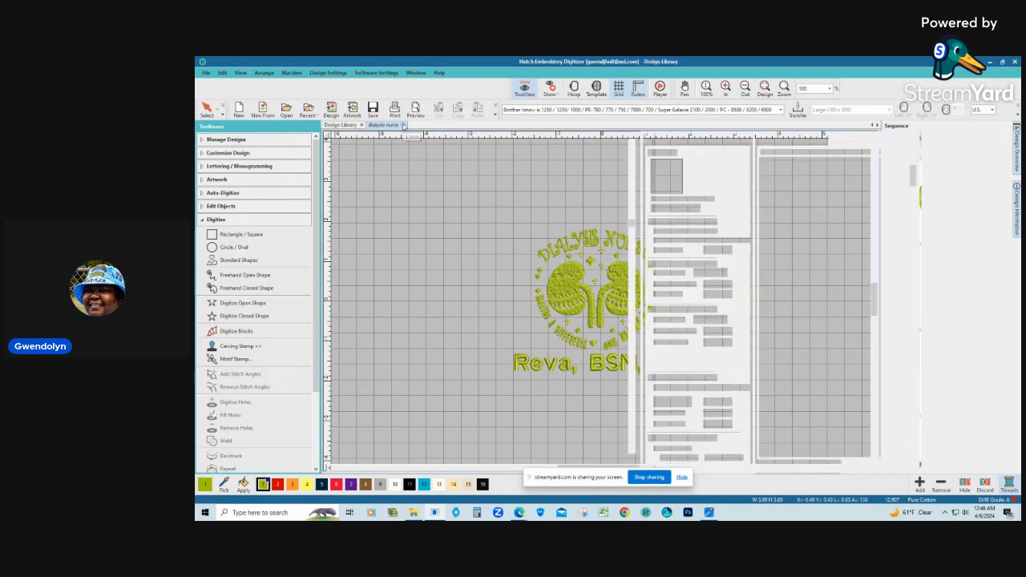
# Find and open the Hatch-format "dialysis tech" design from the USB drive in the Design Library
pyautogui.scroll(-10, 588, 299)
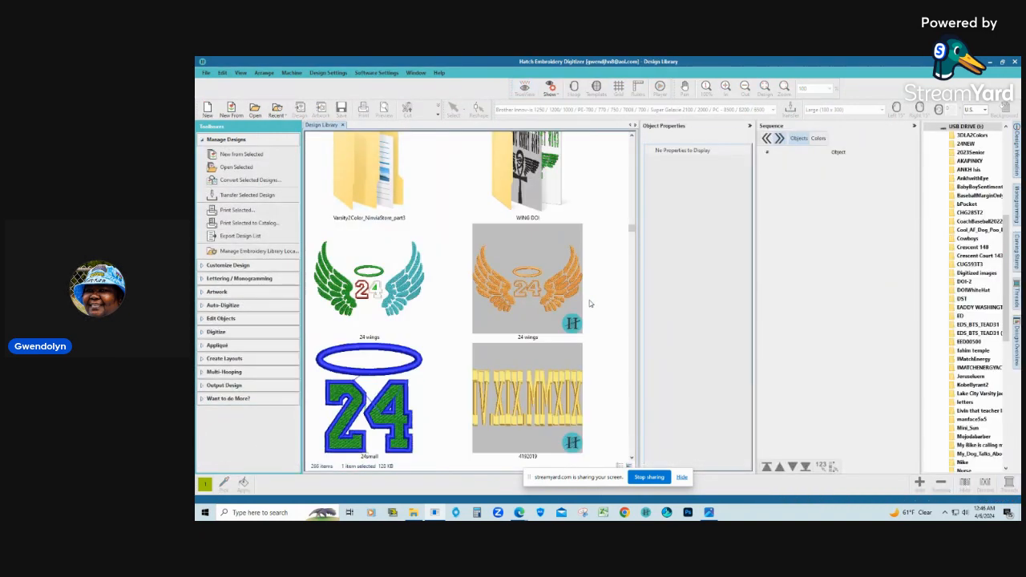
pyautogui.scroll(-10, 589, 304)
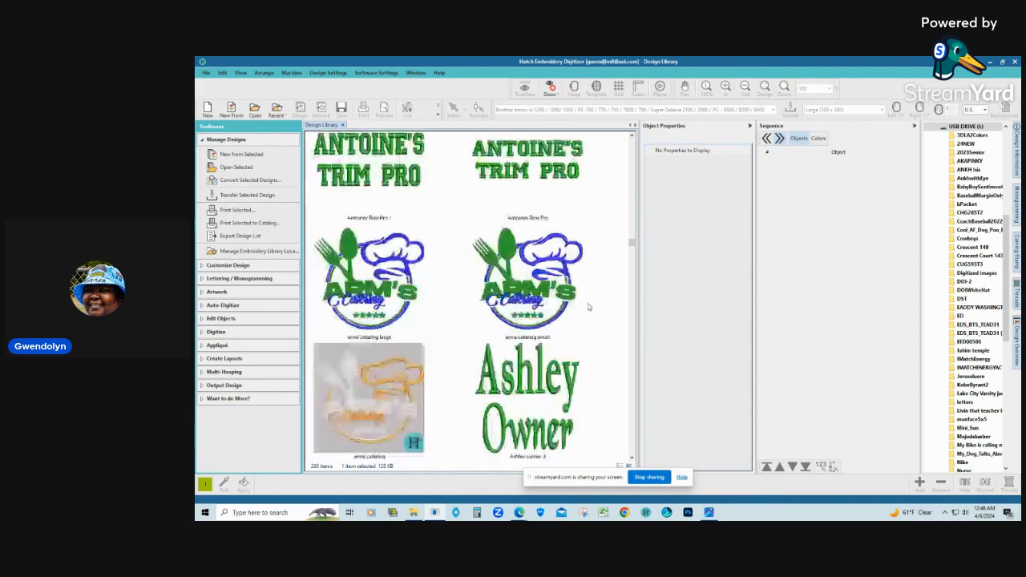
pyautogui.scroll(-10, 589, 308)
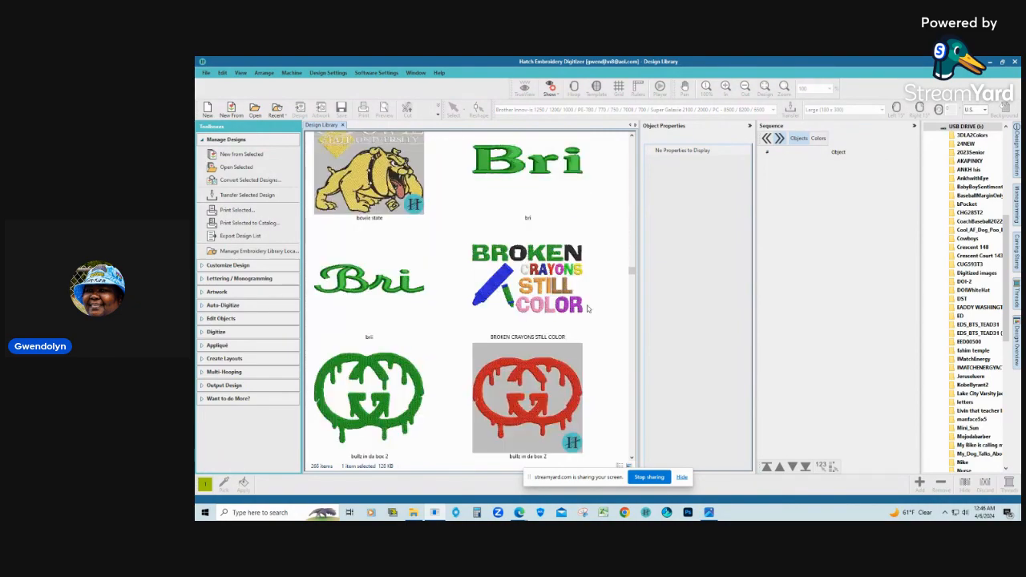
pyautogui.scroll(-12, 587, 308)
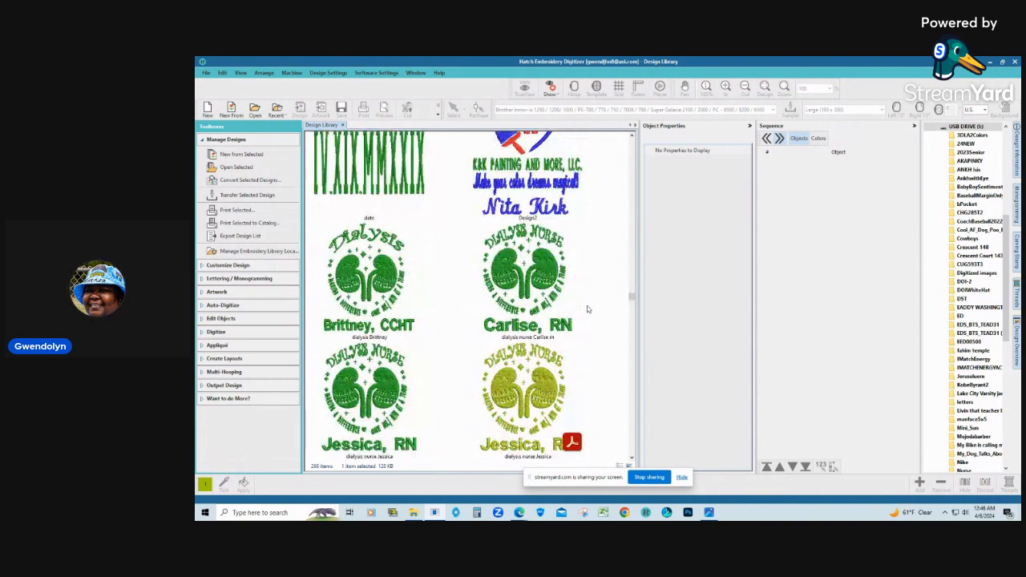
pyautogui.scroll(-4, 586, 308)
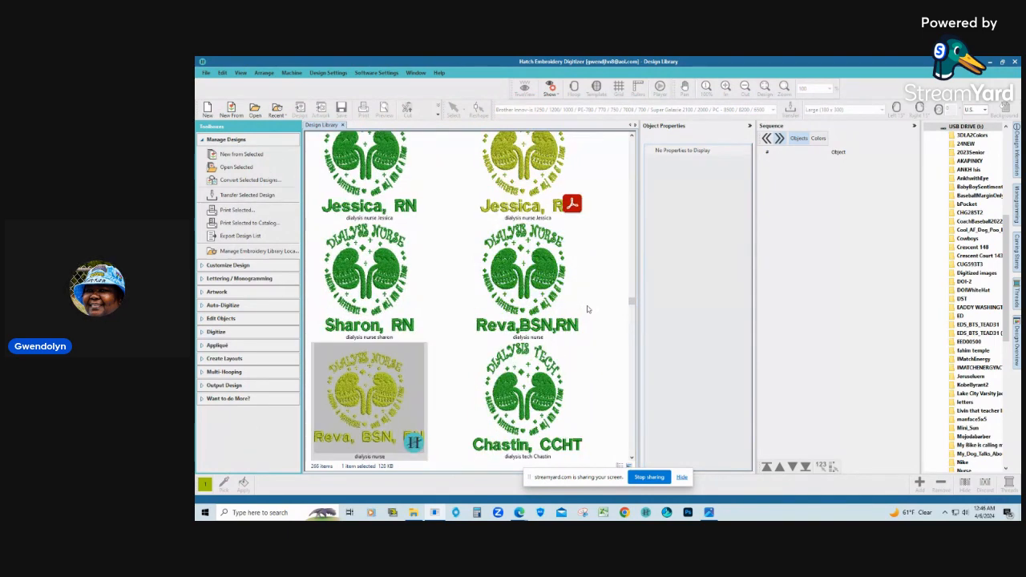
pyautogui.scroll(-2, 587, 308)
pyautogui.scroll(-2, 587, 308)
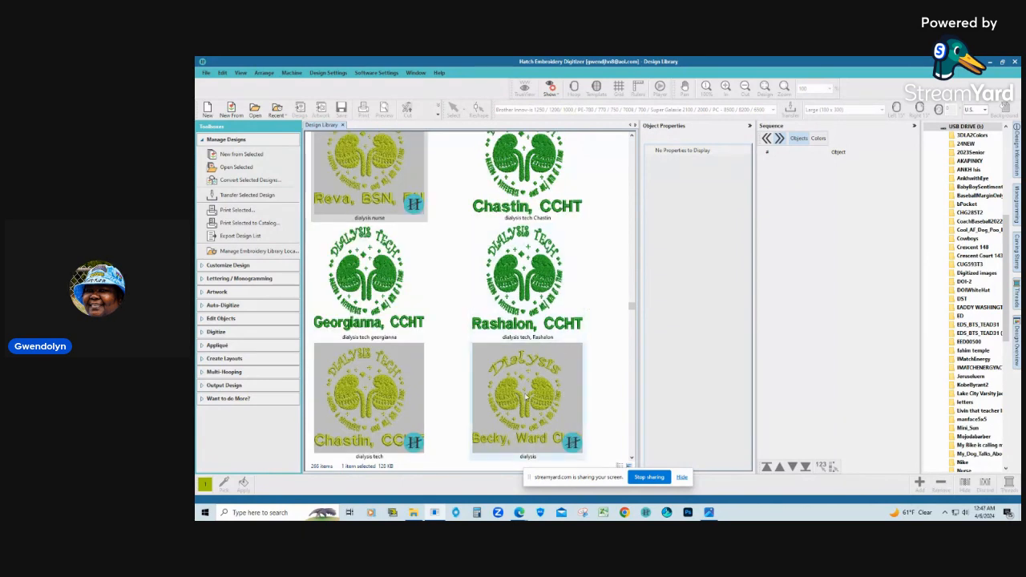
pyautogui.click(386, 393)
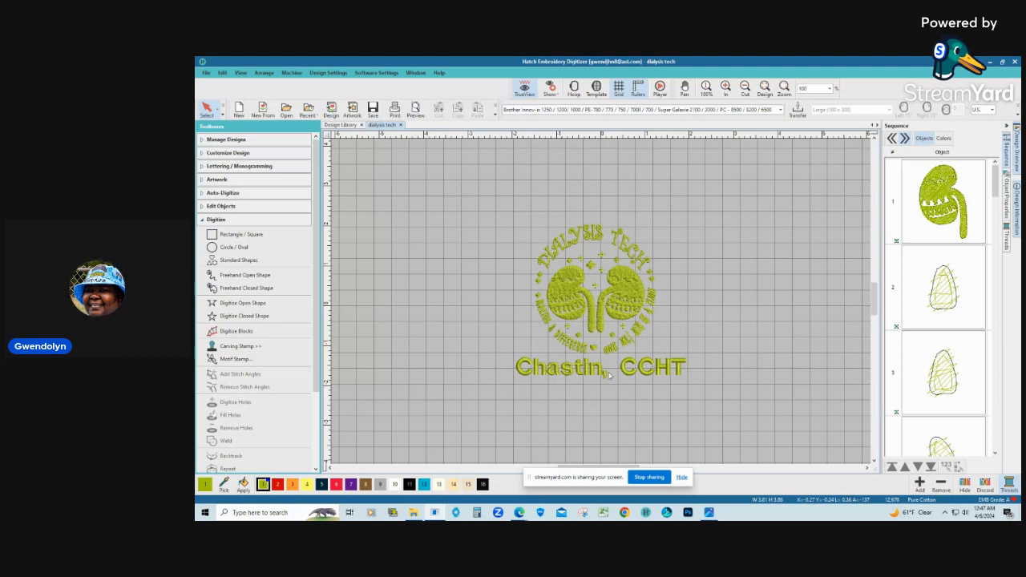
# Replace the first name in the lettering beneath the kidney emblem with the new recipient's first name, keeping the ", CCHT" suffix
pyautogui.click(553, 373)
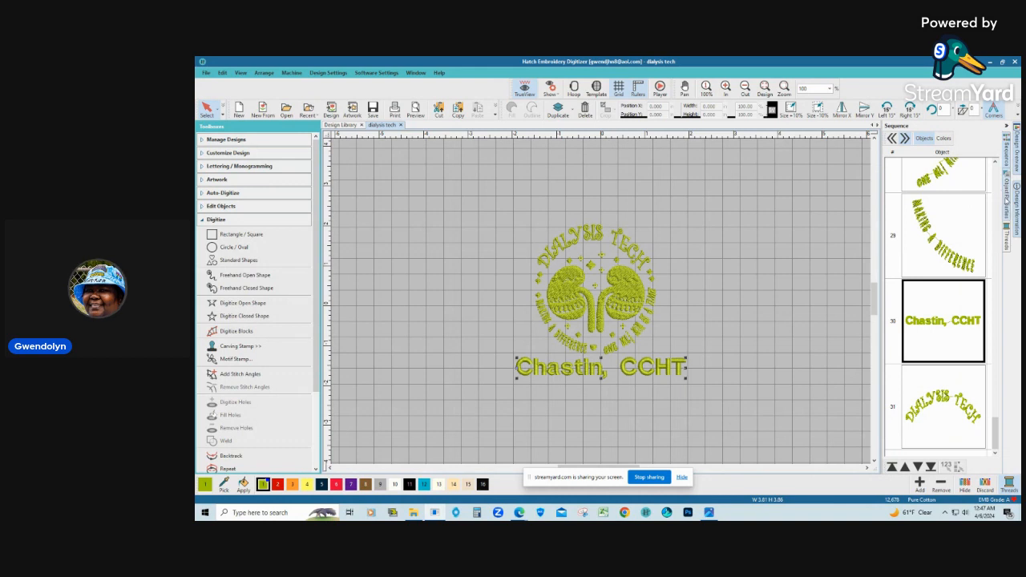
pyautogui.click(1006, 199)
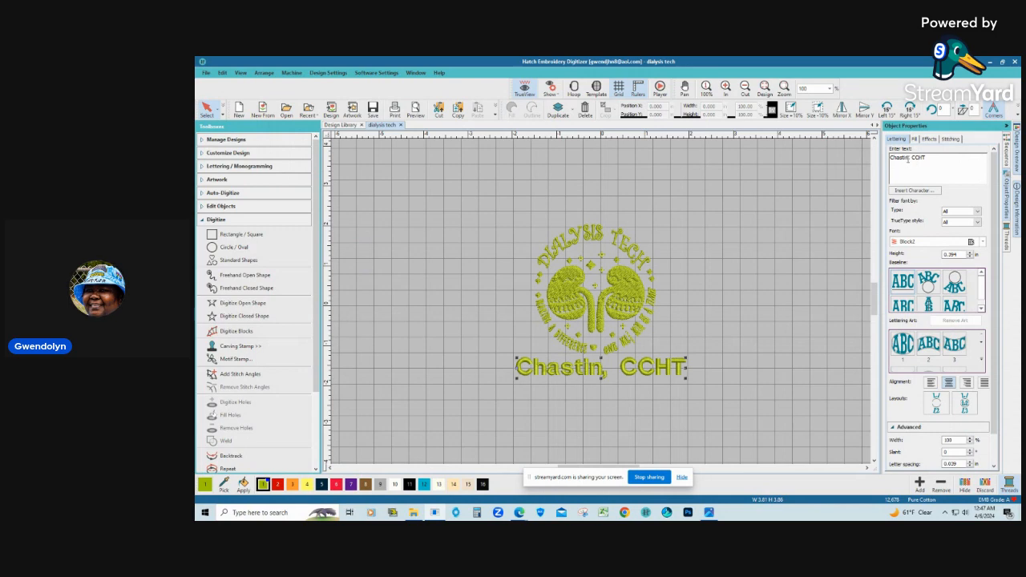
pyautogui.doubleClick(902, 158)
pyautogui.write('Ch')
pyautogui.write('ar')
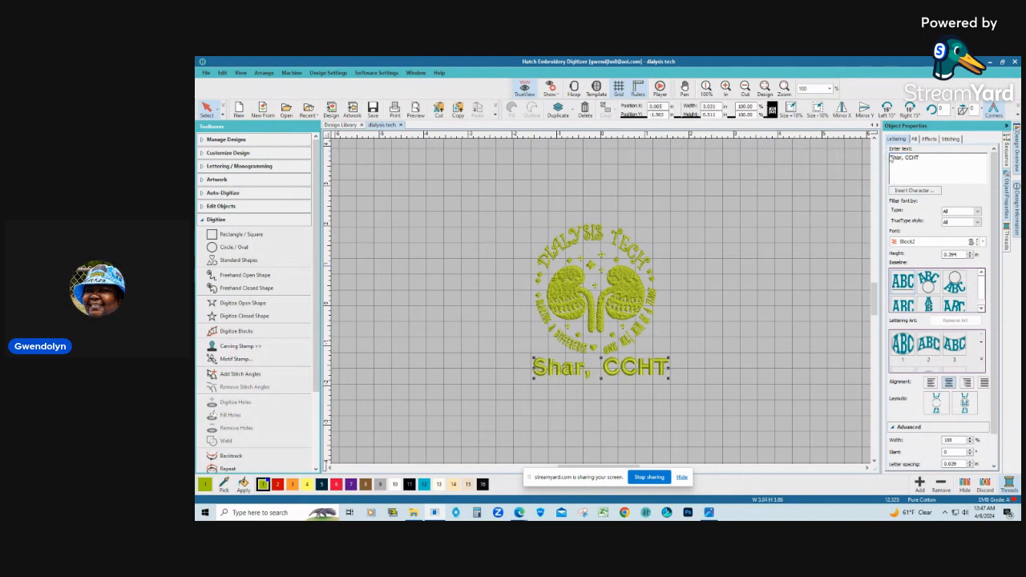
pyautogui.write('honda')
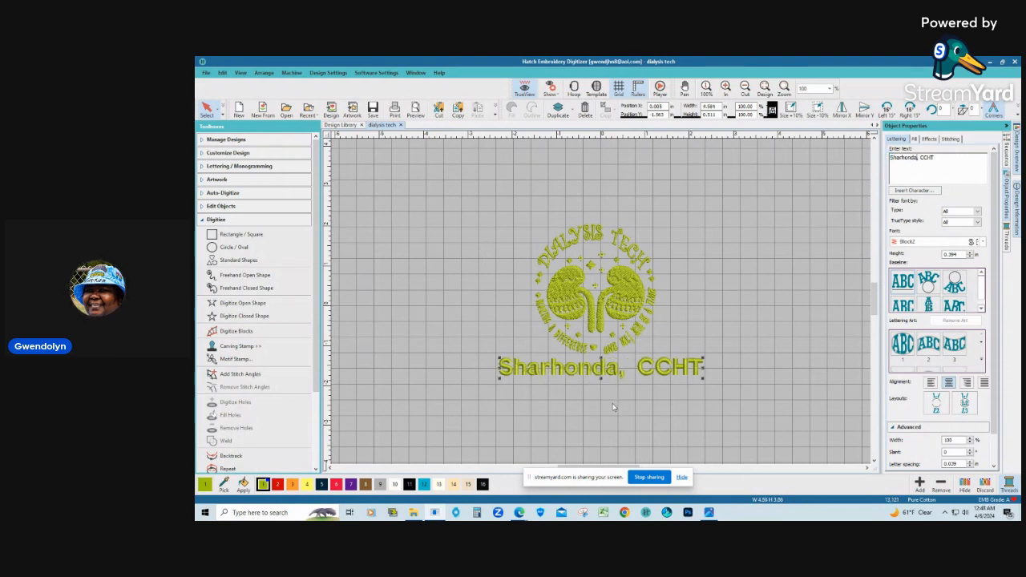
pyautogui.click(751, 397)
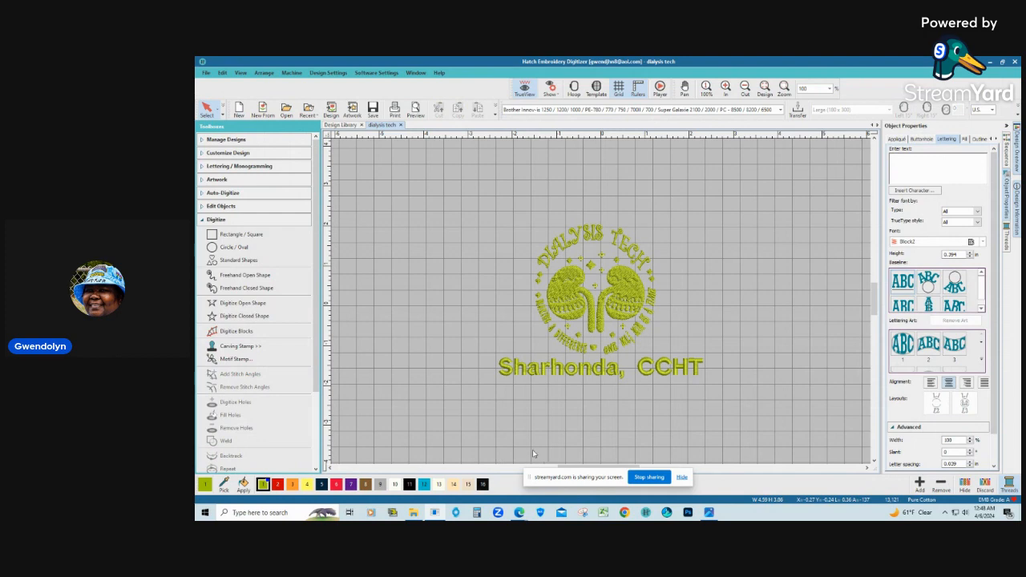
# Add a new lettering object reading "Regional Float" to the design
pyautogui.click(895, 159)
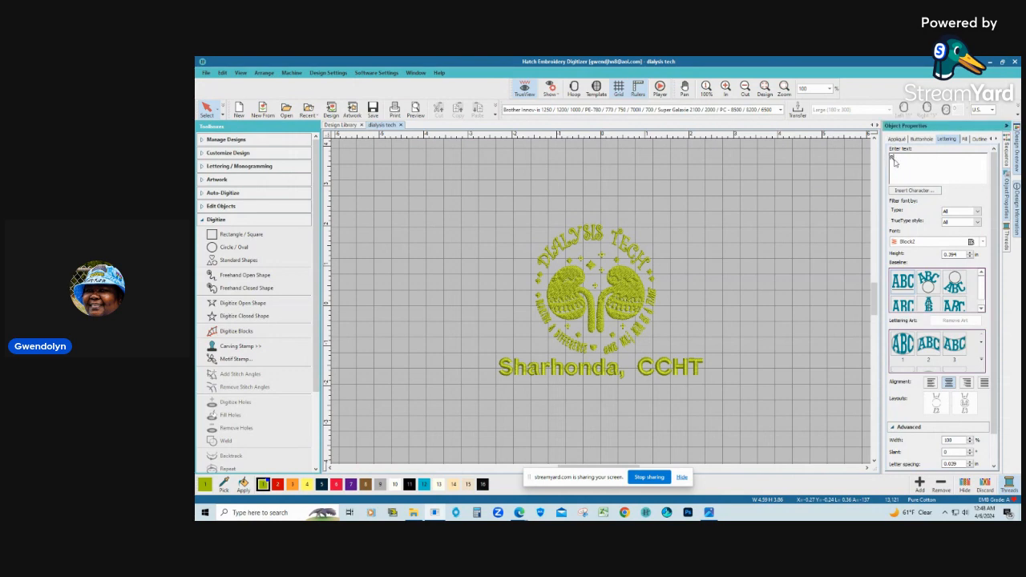
pyautogui.write('Regional')
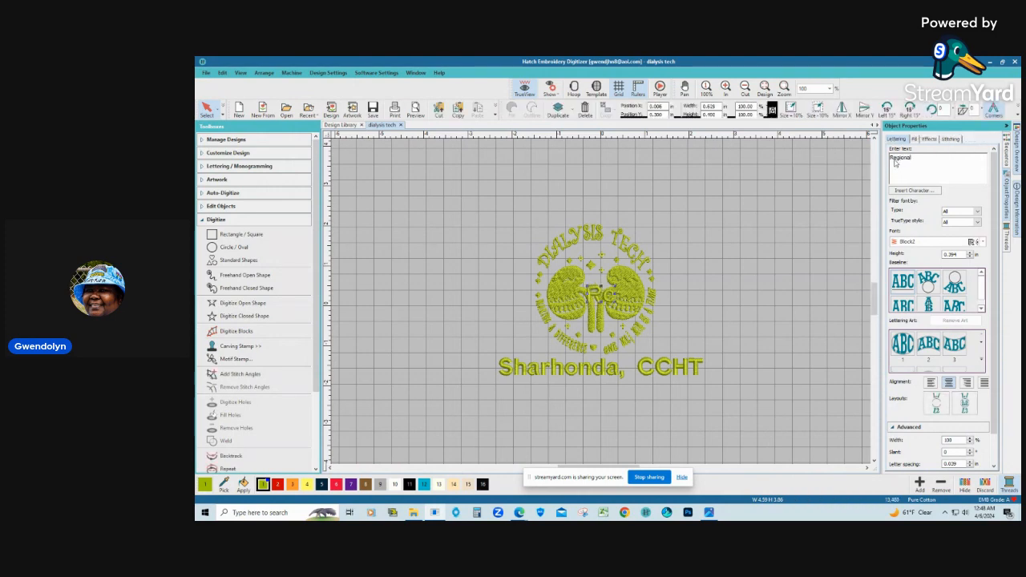
pyautogui.write(' Float')
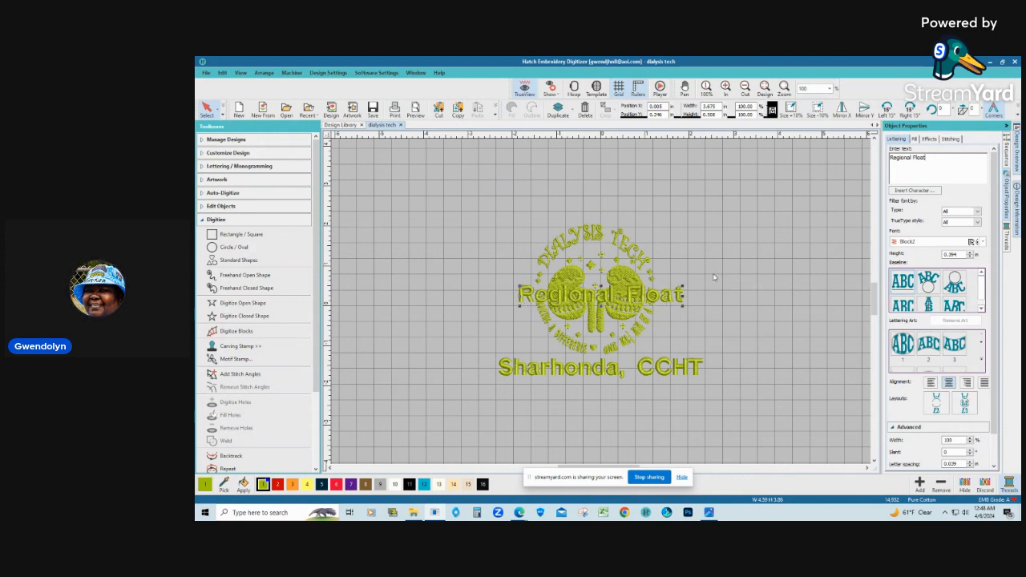
pyautogui.click(741, 290)
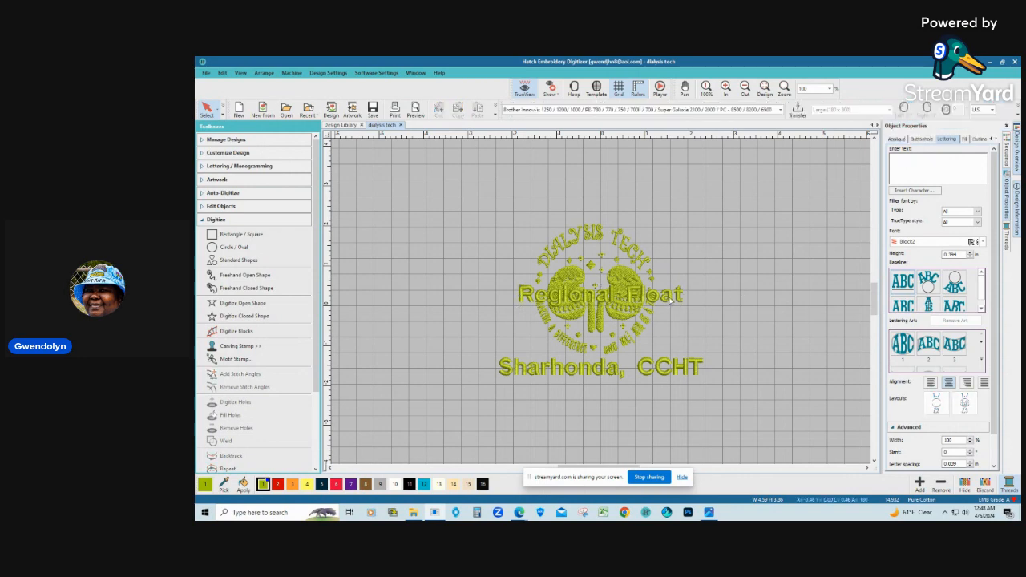
# Move the "Regional Float" lettering directly beneath the name line, centred under the emblem at about Y -2.1 in
pyautogui.moveTo(670, 299); pyautogui.dragTo(670, 408)
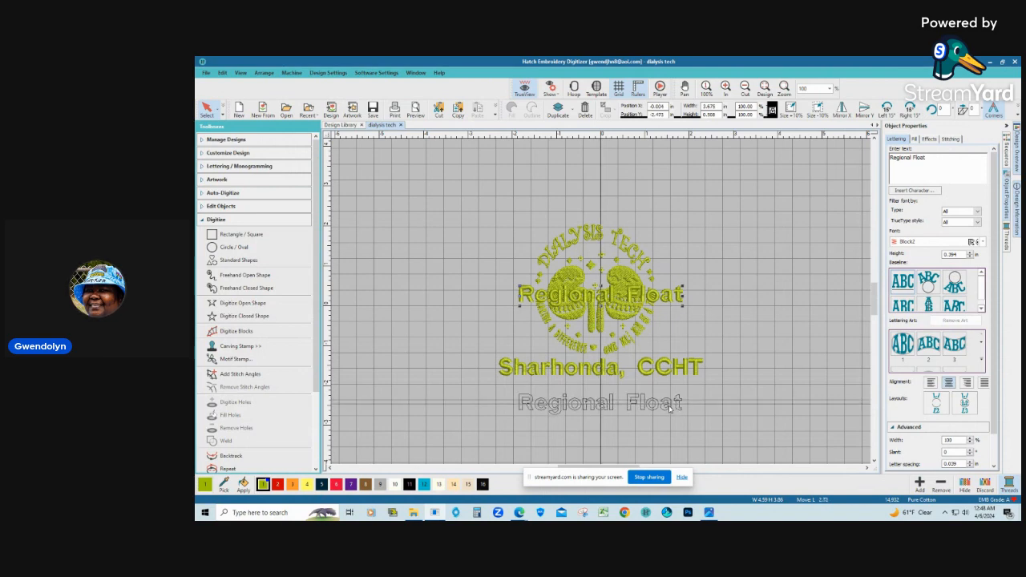
pyautogui.moveTo(670, 408); pyautogui.dragTo(670, 408)
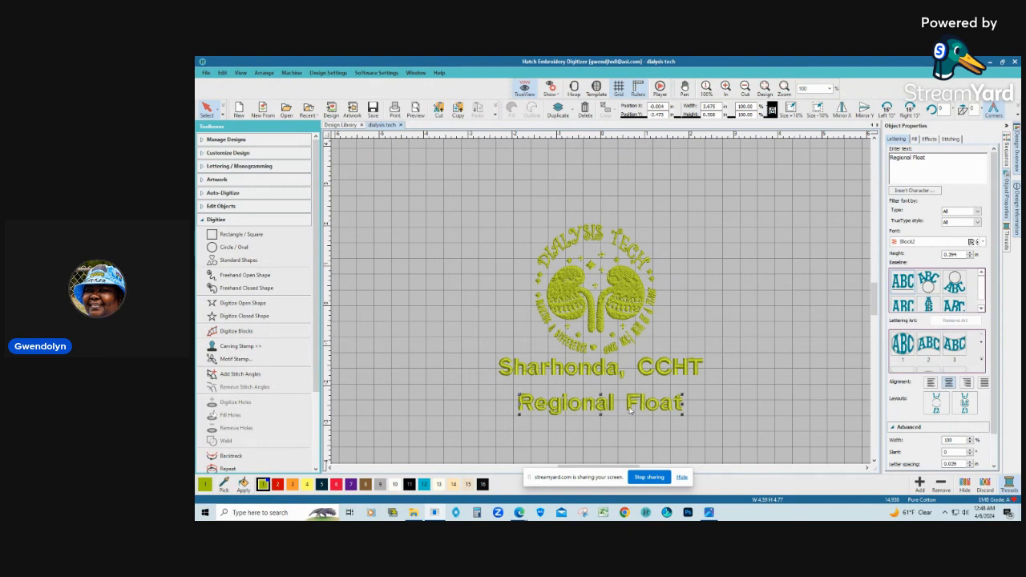
pyautogui.moveTo(631, 410); pyautogui.dragTo(631, 397)
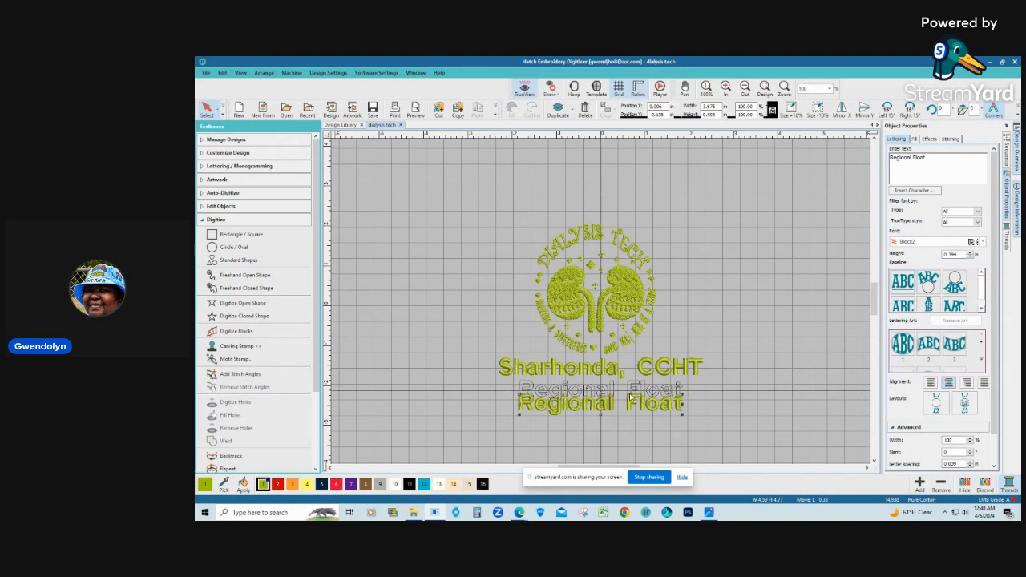
pyautogui.moveTo(630, 397); pyautogui.dragTo(630, 395)
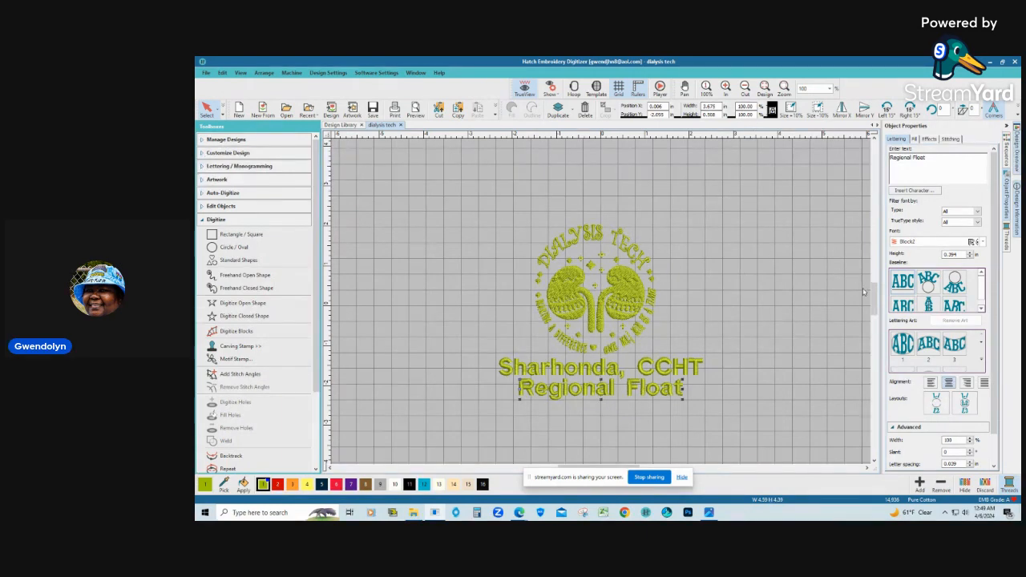
# Set the width of the name lettering beneath the emblem to 4.00 in
pyautogui.hotkey('ctrl', 'a')
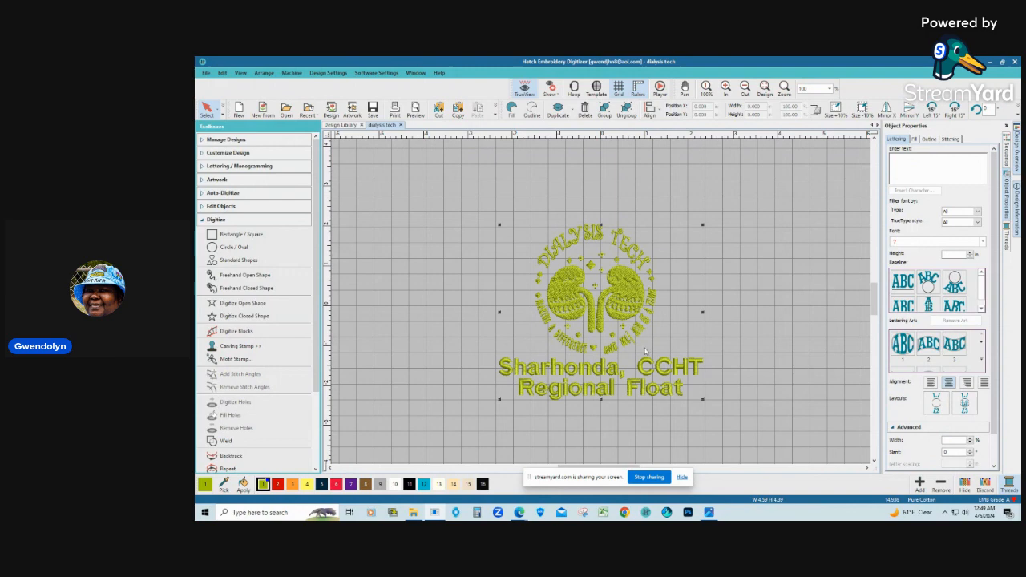
pyautogui.click(758, 334)
pyautogui.moveTo(459, 181); pyautogui.dragTo(763, 415)
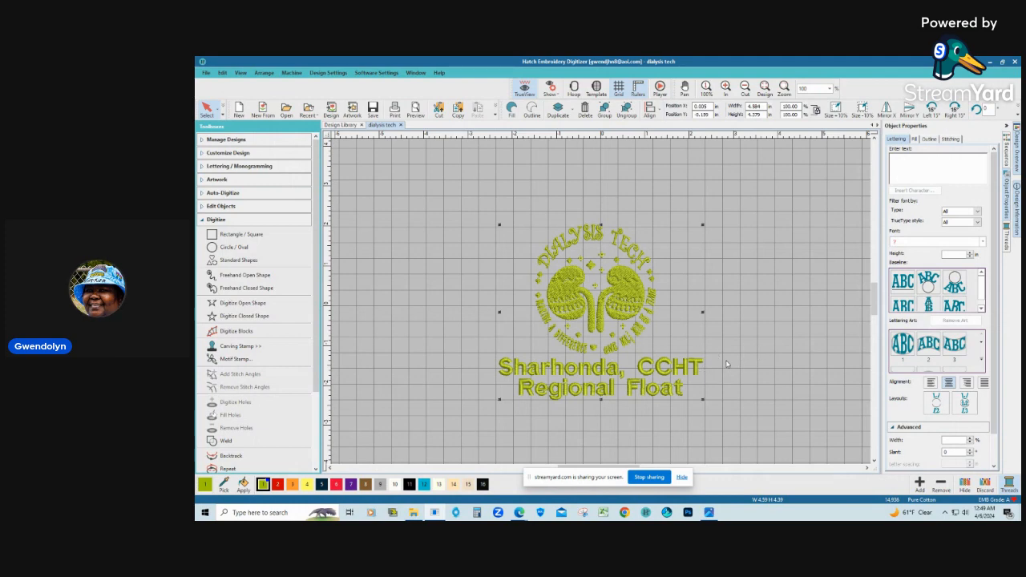
pyautogui.click(697, 372)
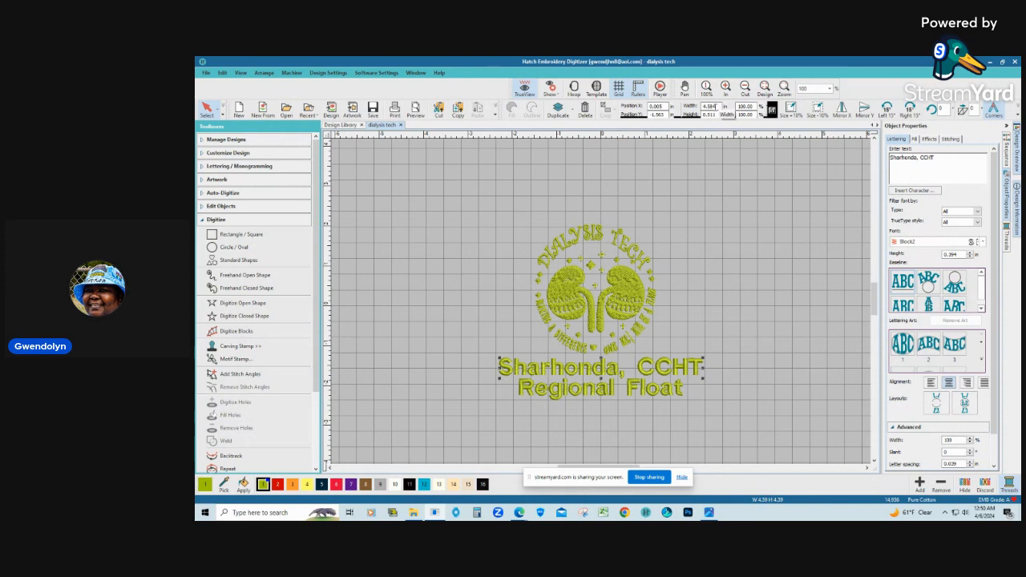
pyautogui.doubleClick(712, 106)
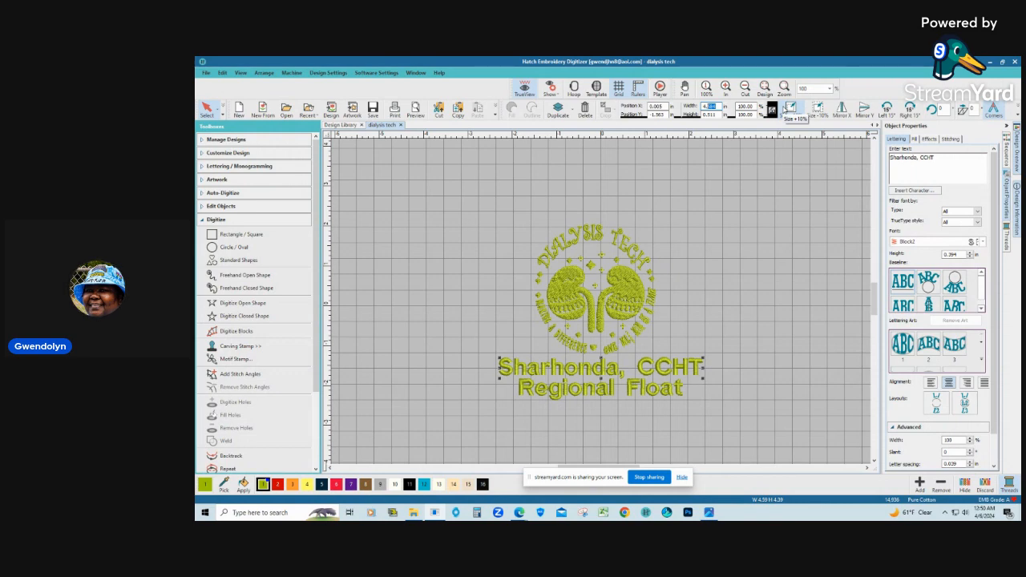
pyautogui.write('00')
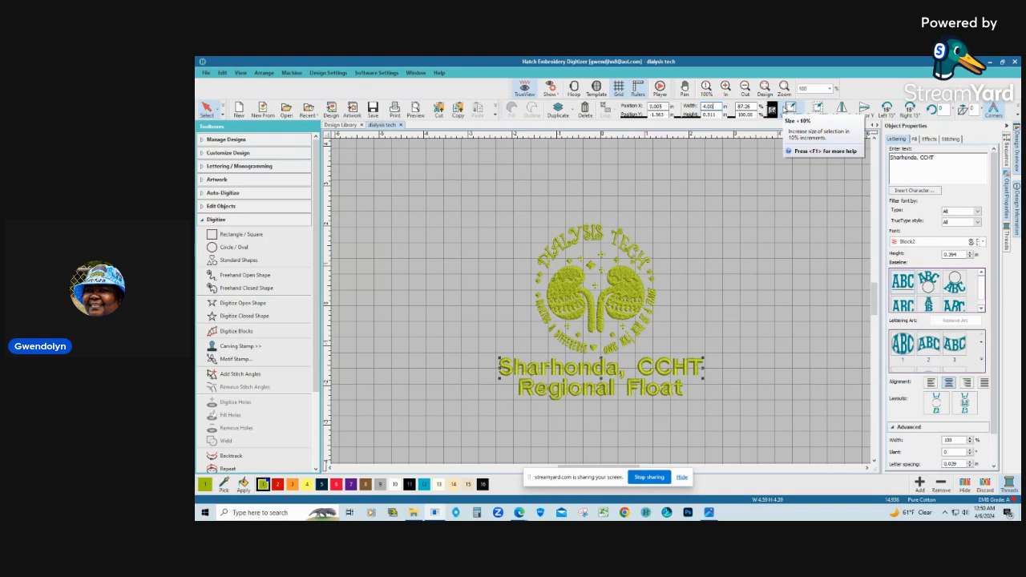
pyautogui.press('Return')
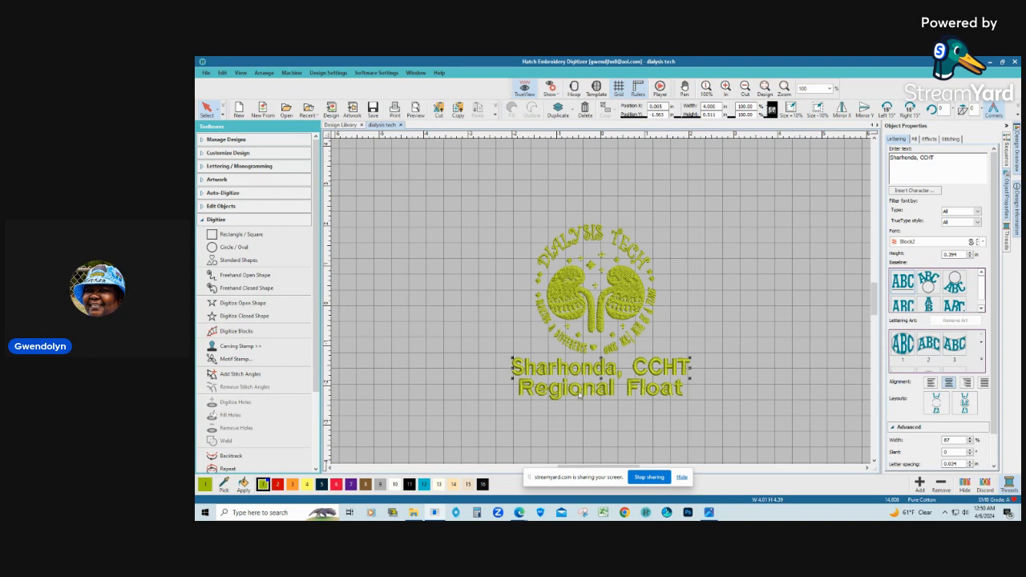
# Try to set the height of the complete design to 4.000 in
pyautogui.click(645, 388)
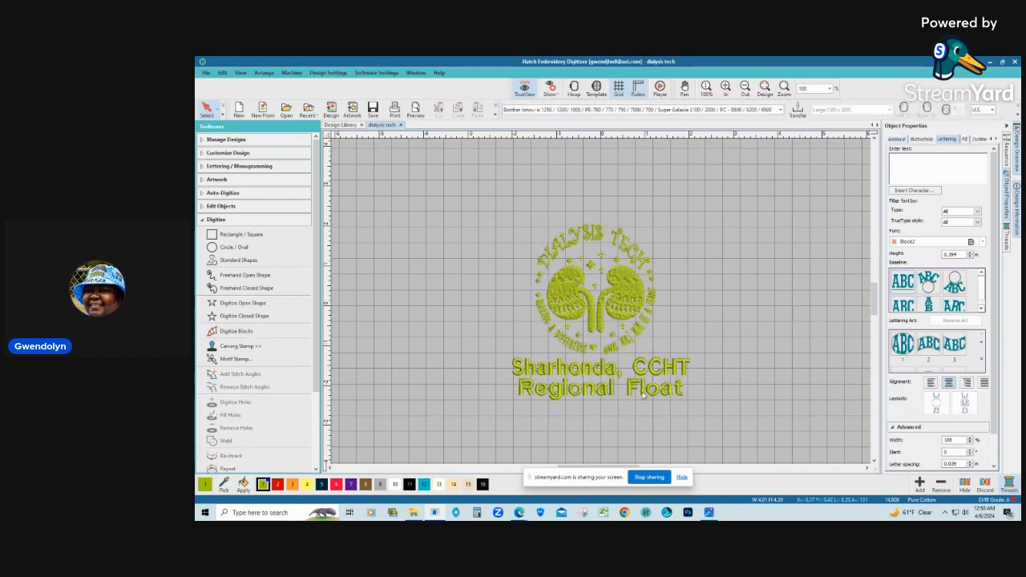
pyautogui.click(644, 394)
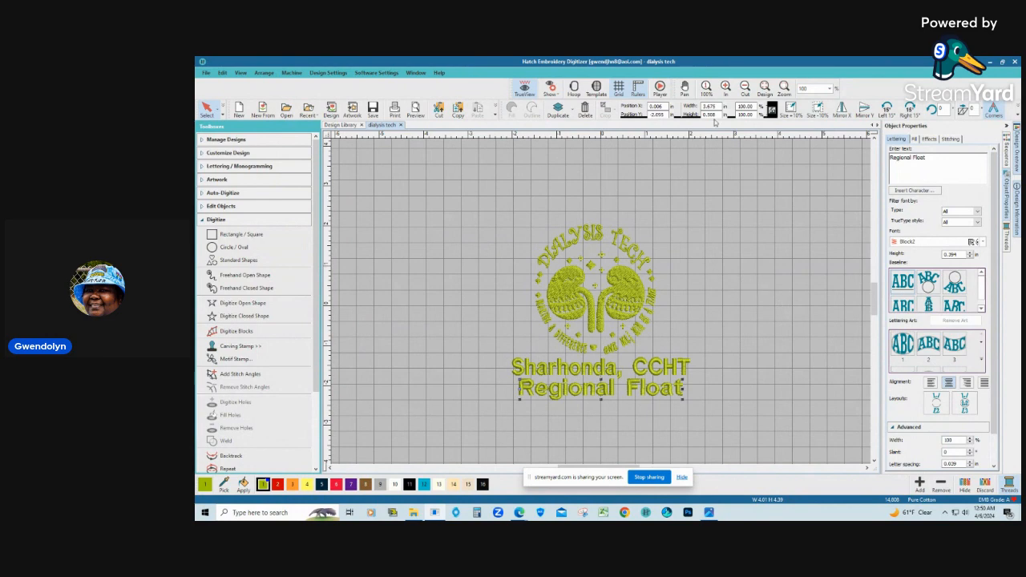
pyautogui.click(689, 207)
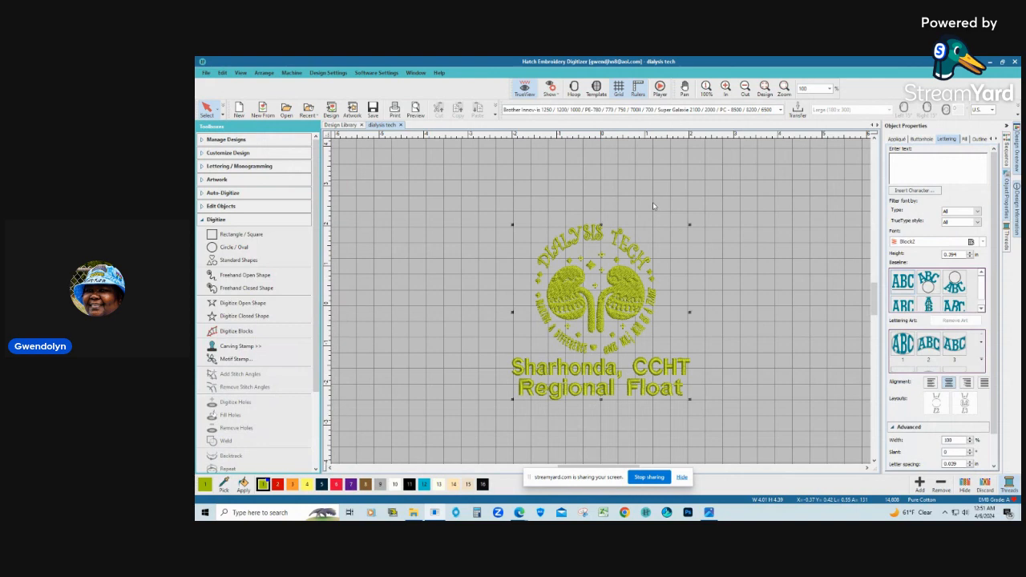
pyautogui.hotkey('ctrl', 'a')
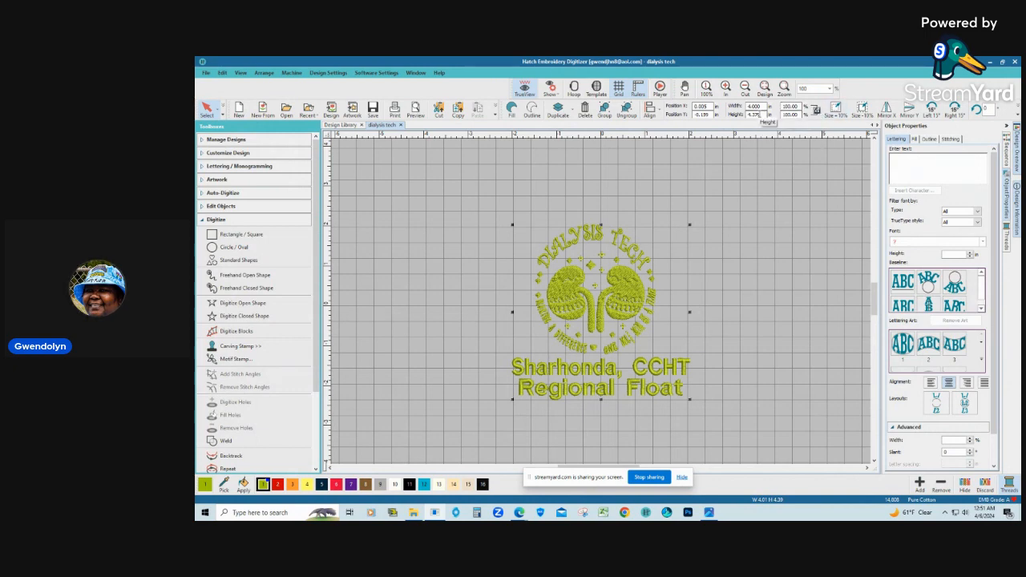
pyautogui.doubleClick(757, 114)
pyautogui.write('000')
pyautogui.click(794, 189)
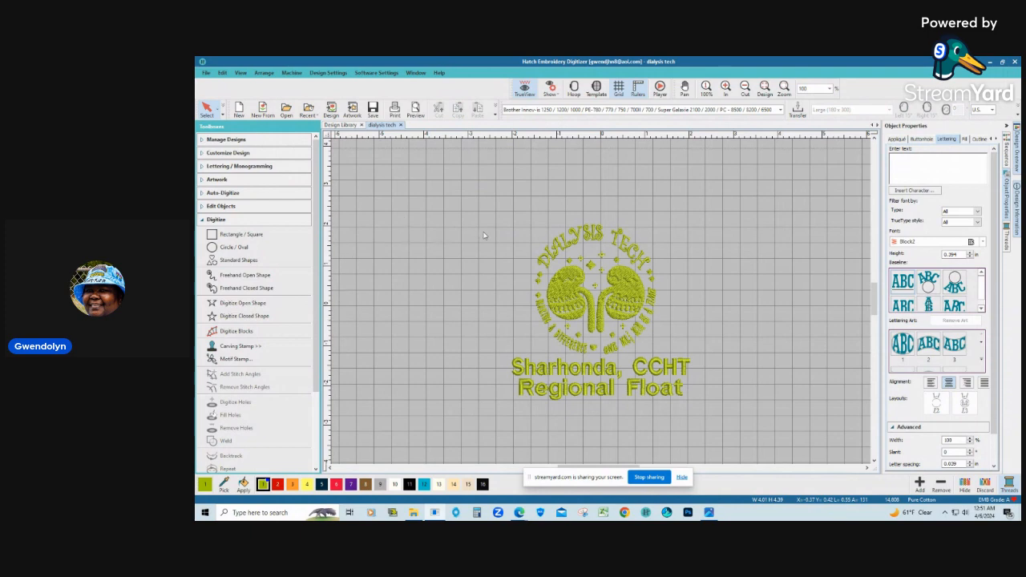
# Select every object in the design and set the overall height to 4.0 in
pyautogui.hotkey('ctrl', 'a')
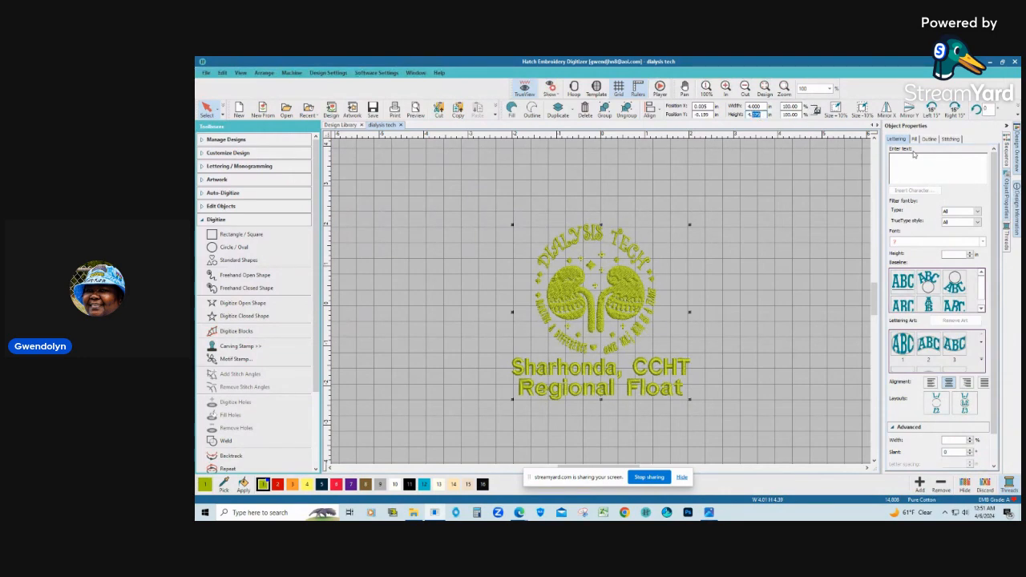
pyautogui.write('4.0')
pyautogui.press('Return')
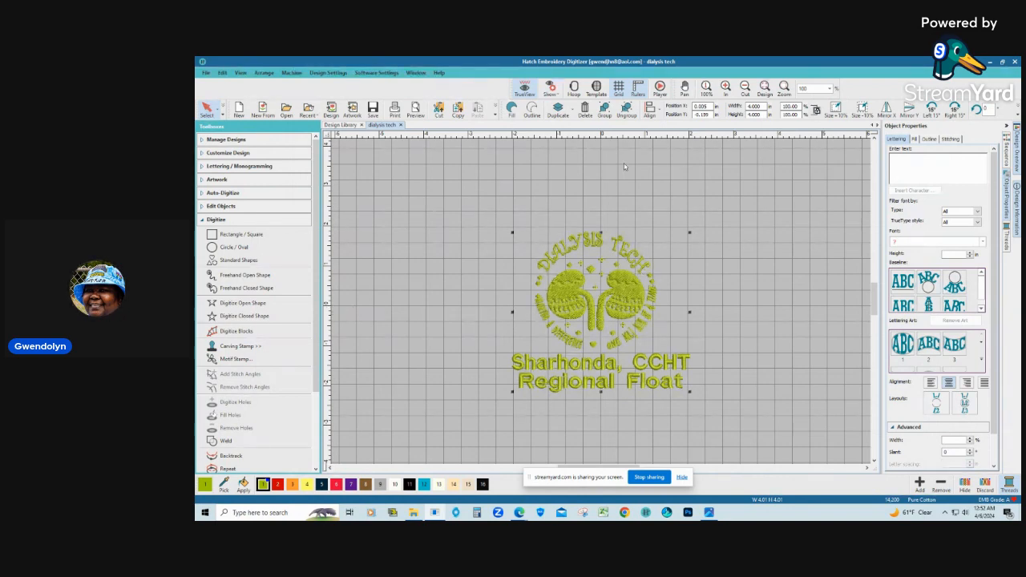
# Group the emblem and both lettering lines, and move the group slightly up to about X -0.014 in, Y -0.030 in
pyautogui.click(605, 111)
pyautogui.moveTo(594, 320); pyautogui.dragTo(595, 312)
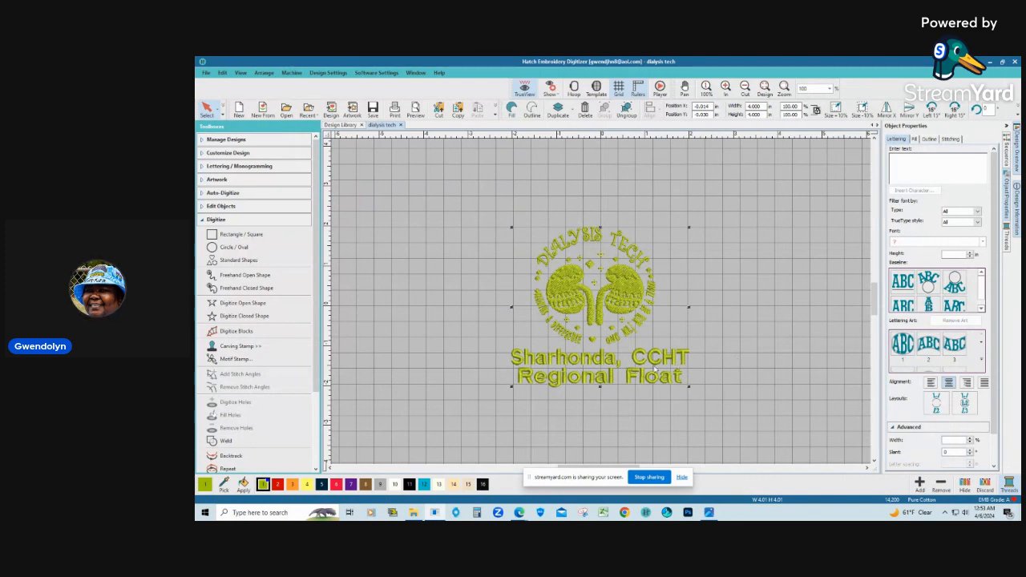
pyautogui.click(204, 74)
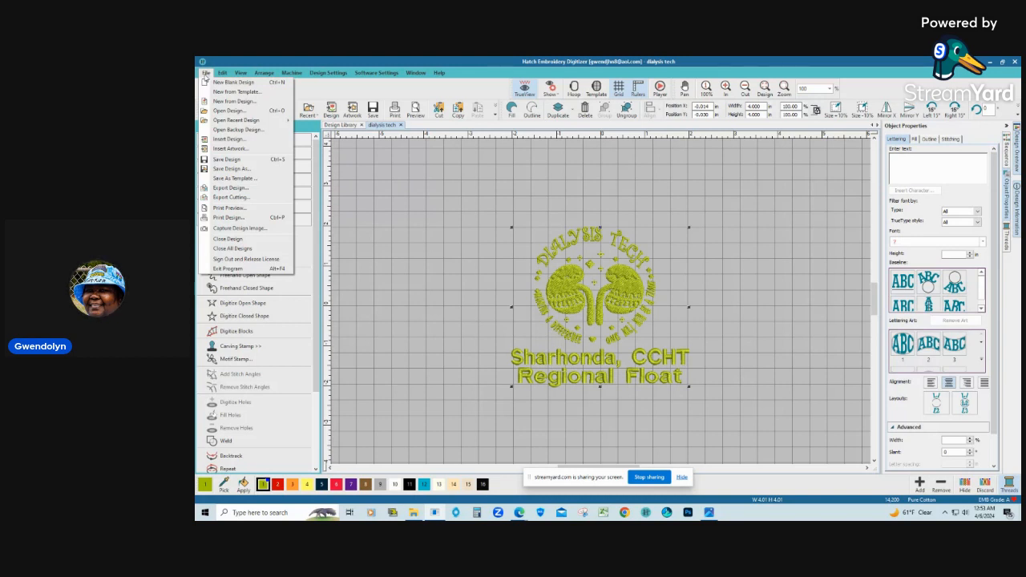
pyautogui.click(246, 171)
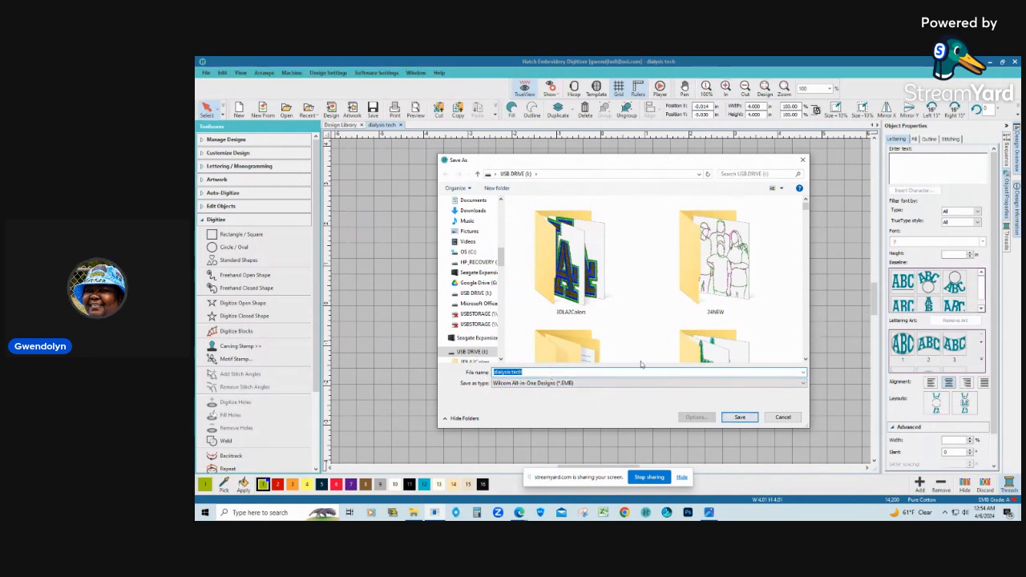
pyautogui.click(797, 420)
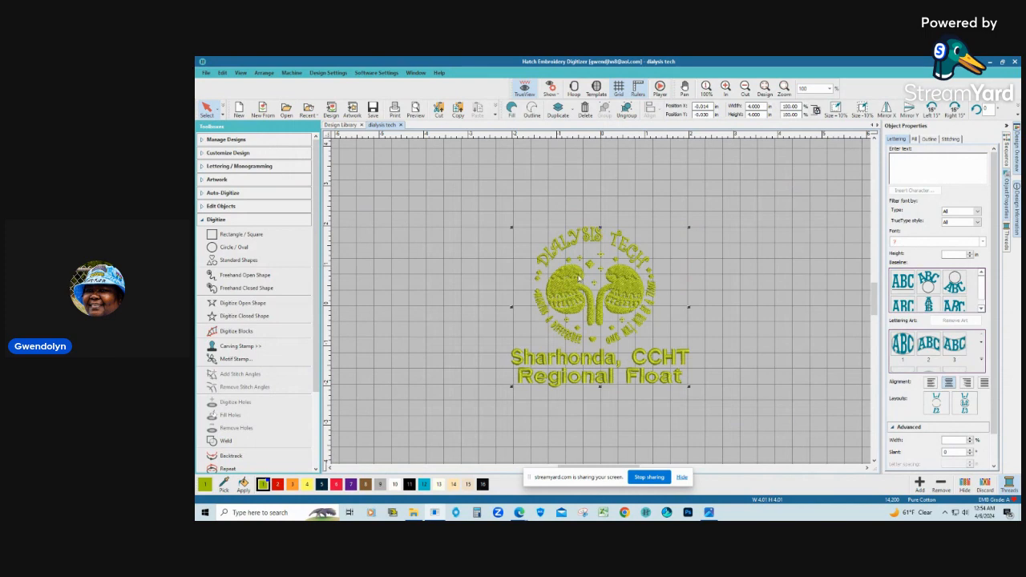
# Start exporting the design as a machine file and choose the USB drive as the destination
pyautogui.click(205, 73)
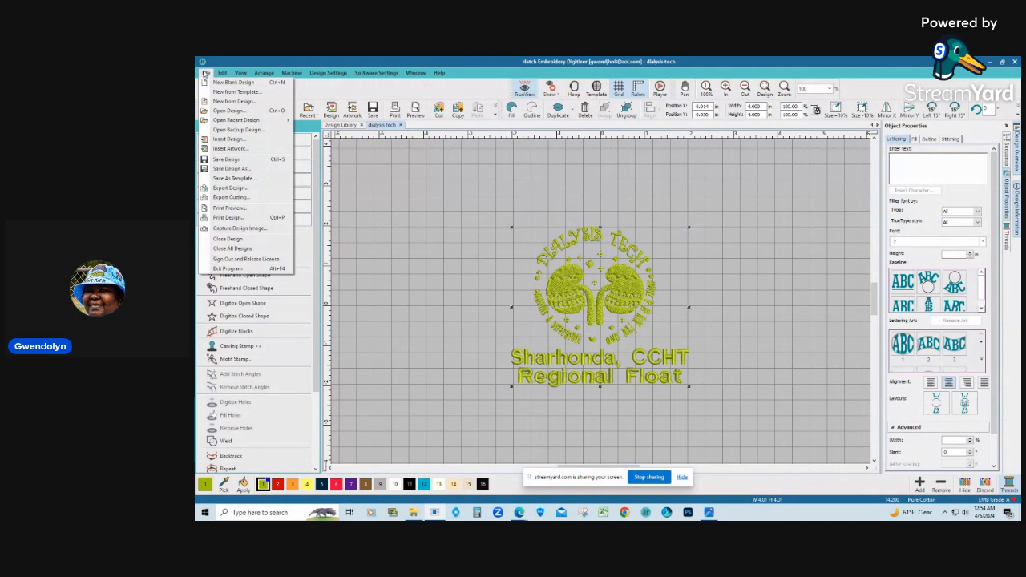
pyautogui.click(238, 190)
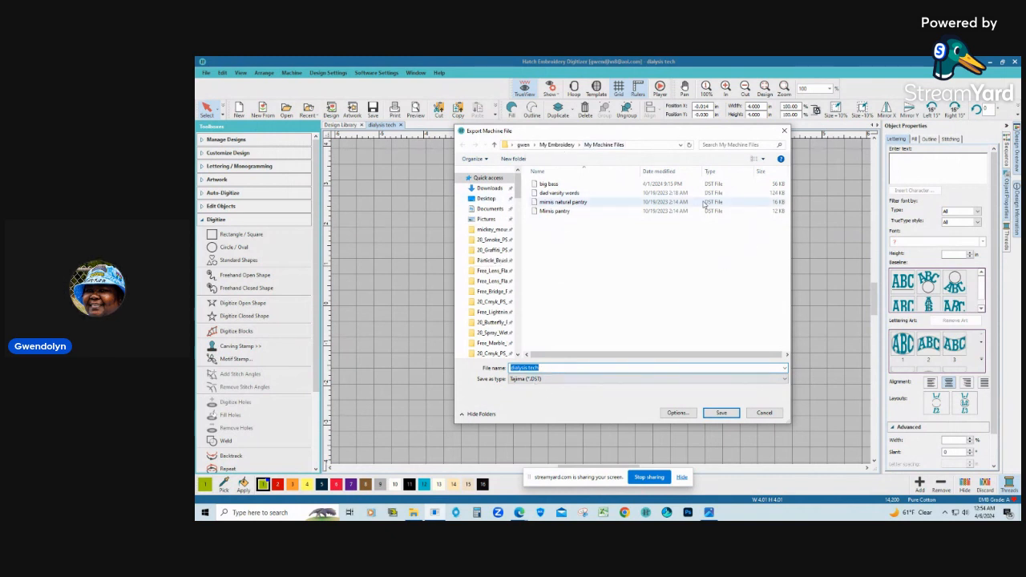
pyautogui.click(678, 145)
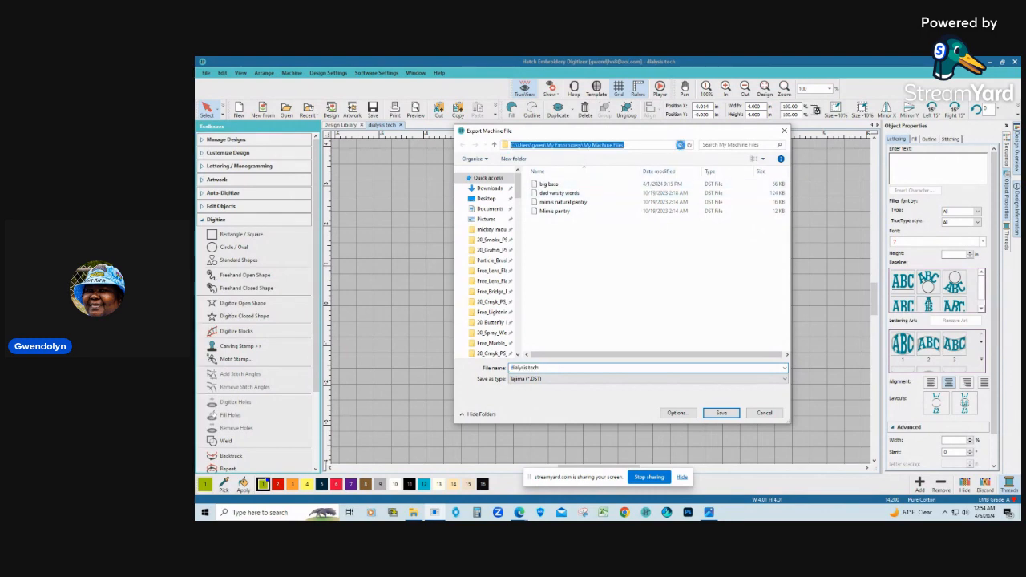
pyautogui.click(680, 146)
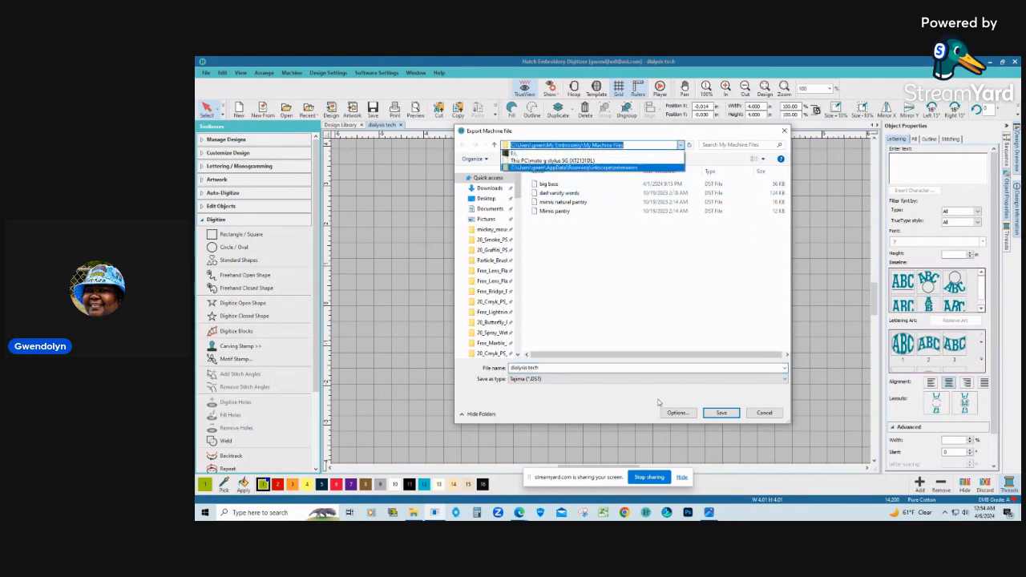
pyautogui.click(643, 145)
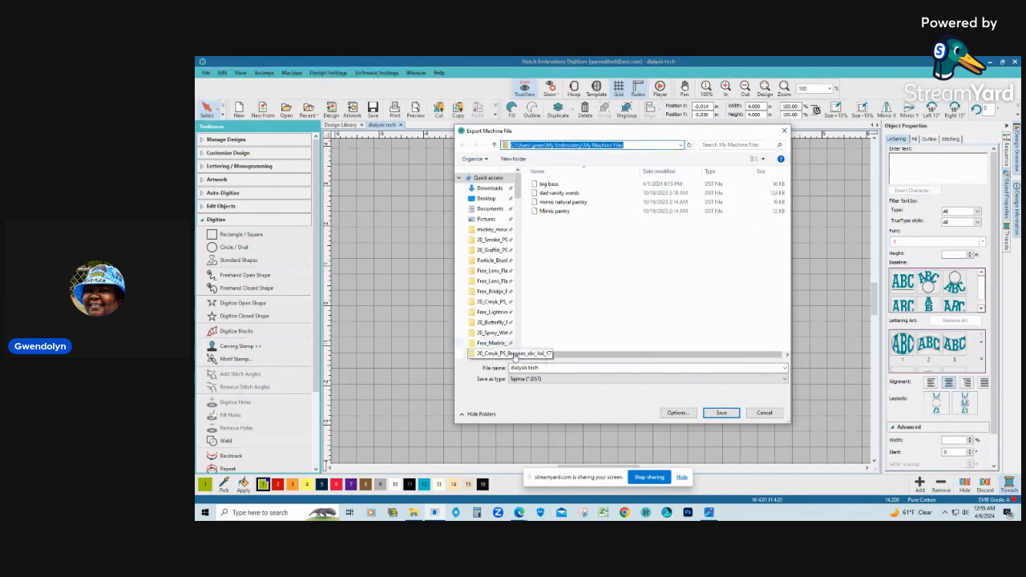
pyautogui.scroll(-10, 517, 355)
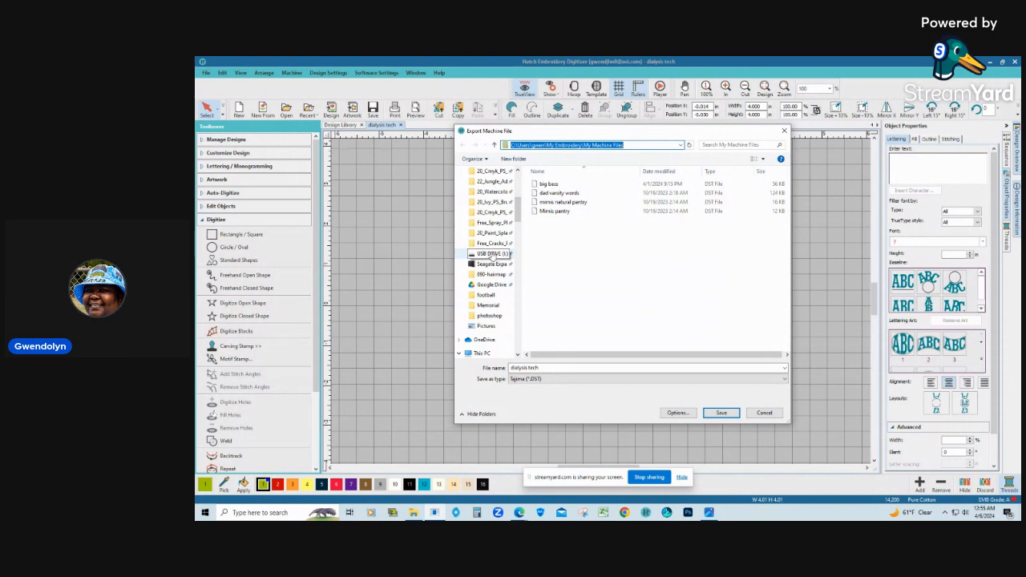
pyautogui.click(505, 256)
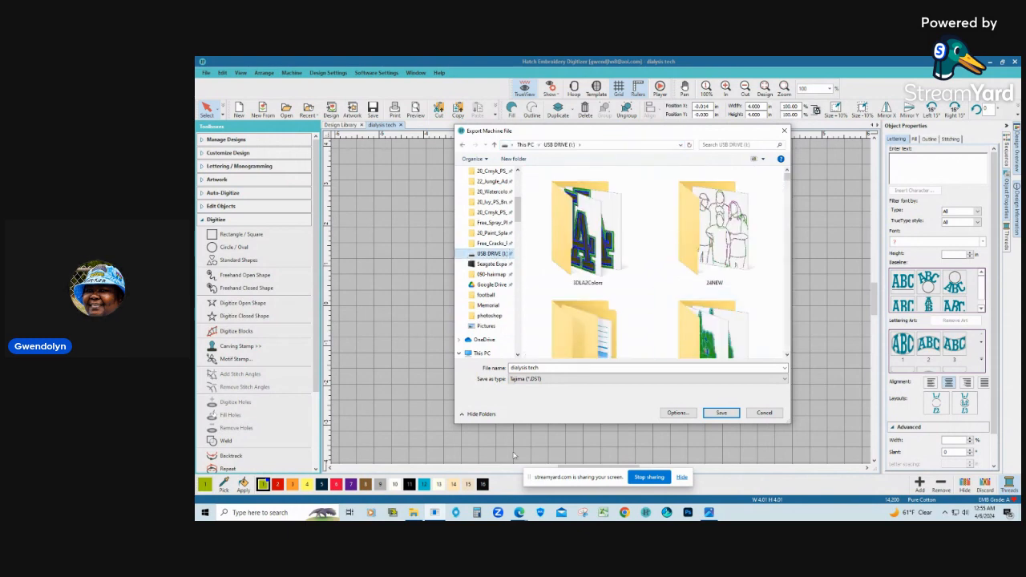
# Append the recipient's first name to the "dialysis tech" file name and save the export in Tajima (*.DST) format
pyautogui.click(533, 368)
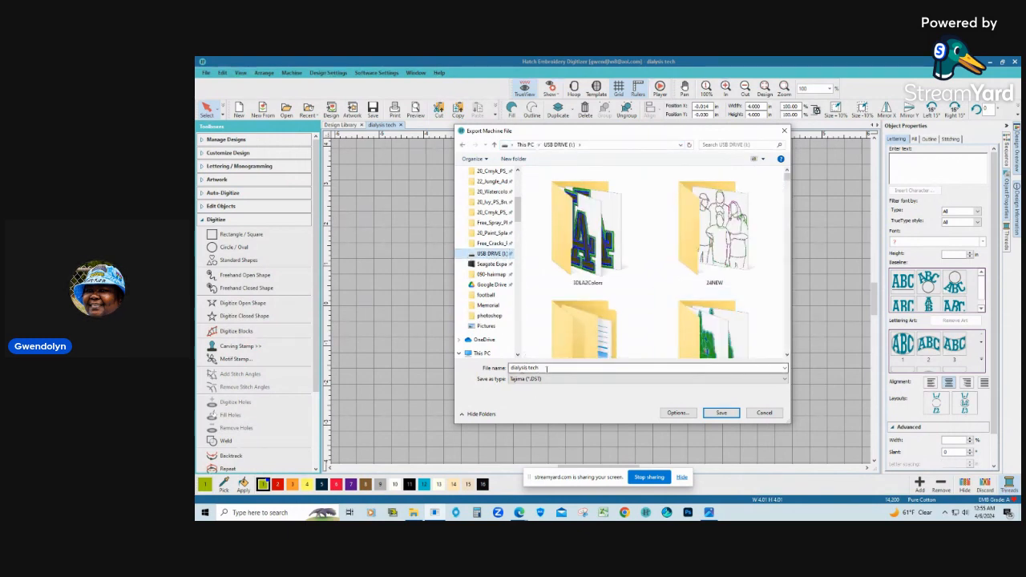
pyautogui.click(542, 367)
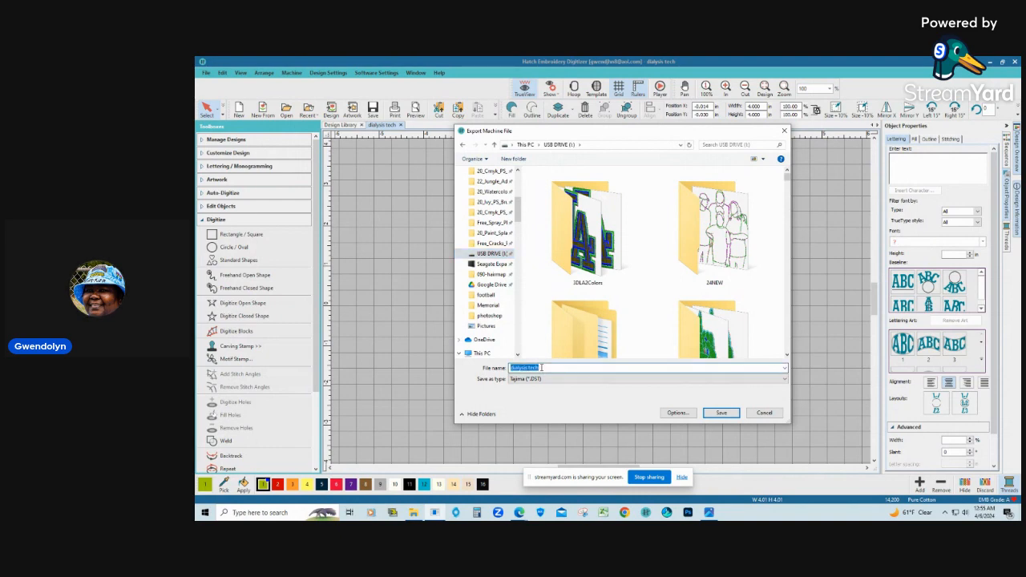
pyautogui.click(542, 367)
pyautogui.write('Sharhonda')
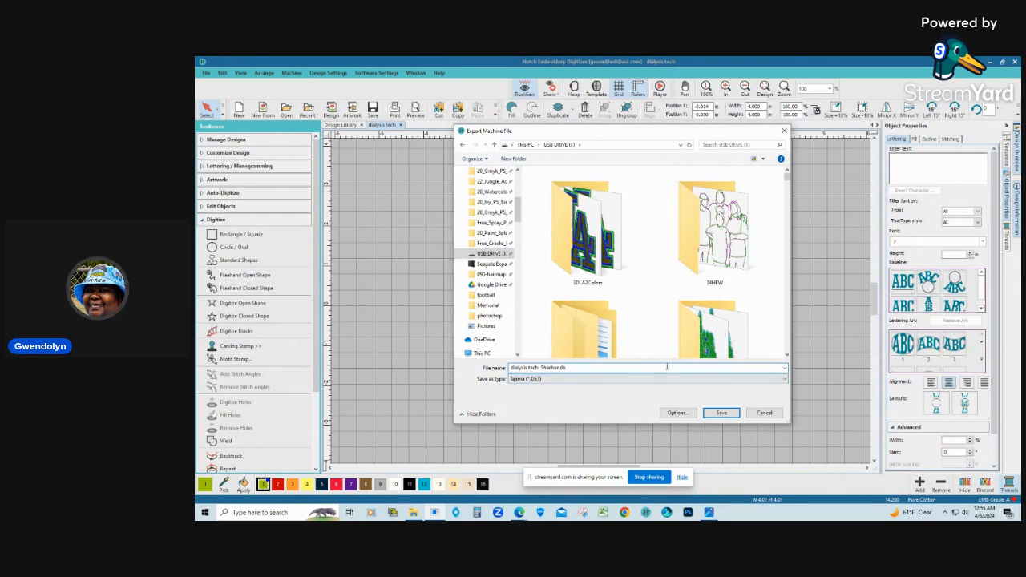
pyautogui.click(783, 382)
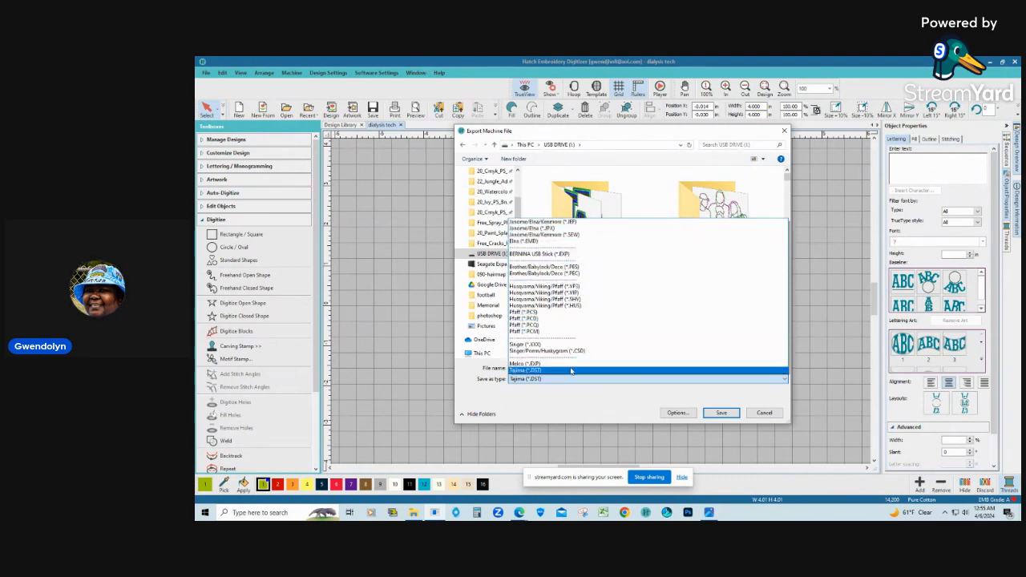
pyautogui.click(553, 373)
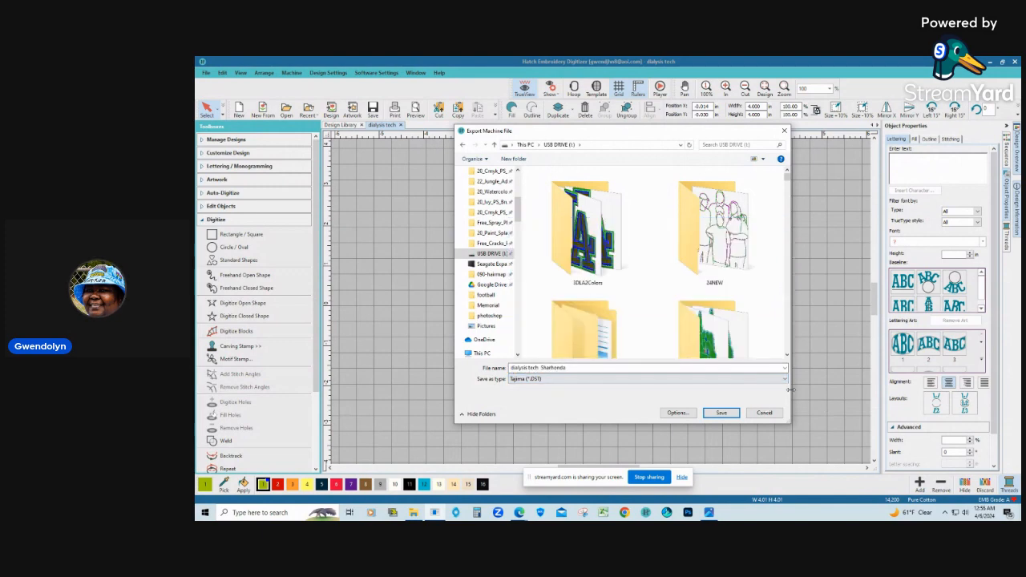
pyautogui.click(731, 414)
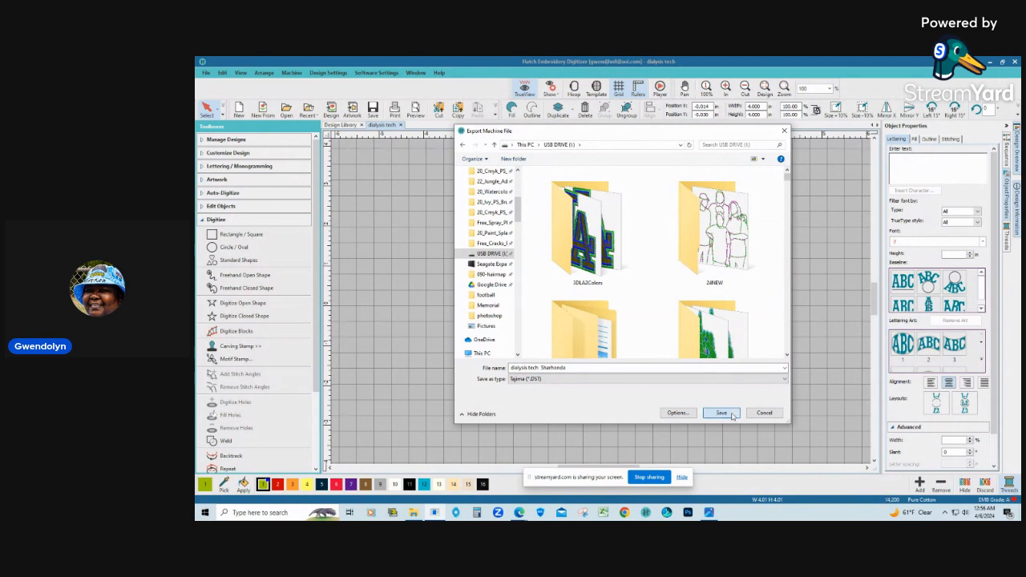